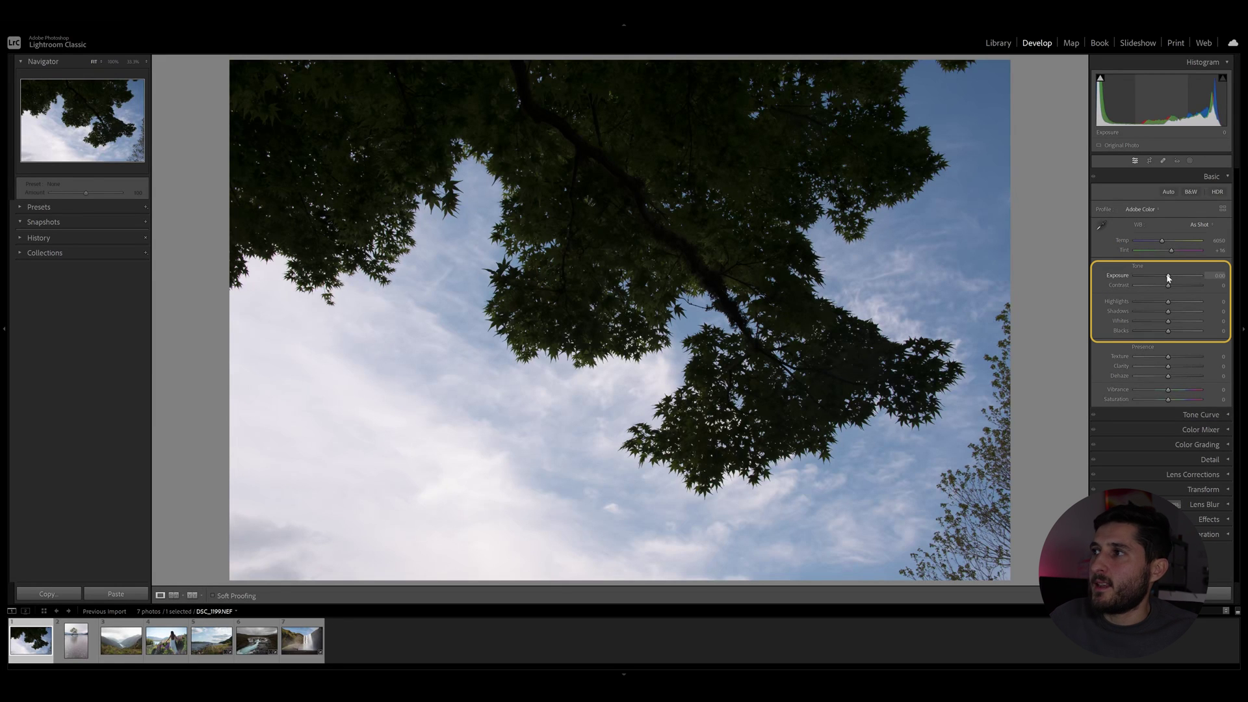
Set Exposure +0.64, Contrast +6, Highlights -74, Shadows +65, Whites +37, Blacks -11, Vibrance +15 on the tree photo.
left_click_drag(1168, 278, 1173, 278)
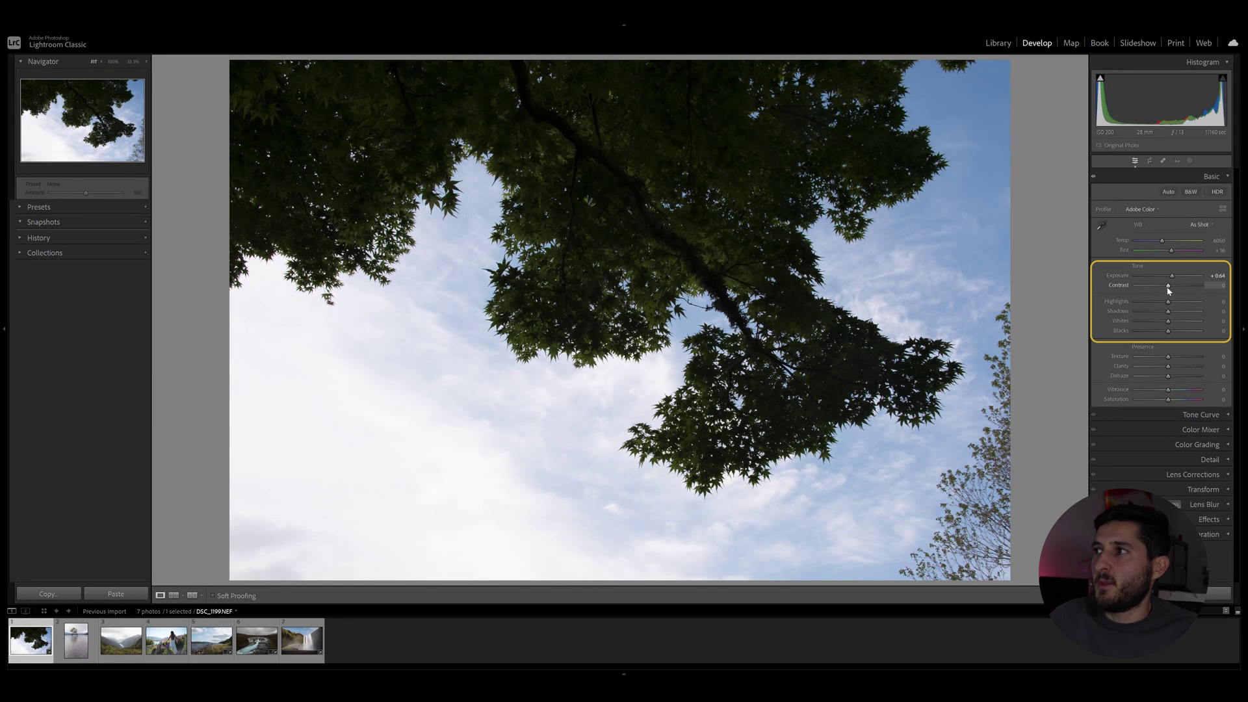
left_click_drag(1168, 285, 1144, 302)
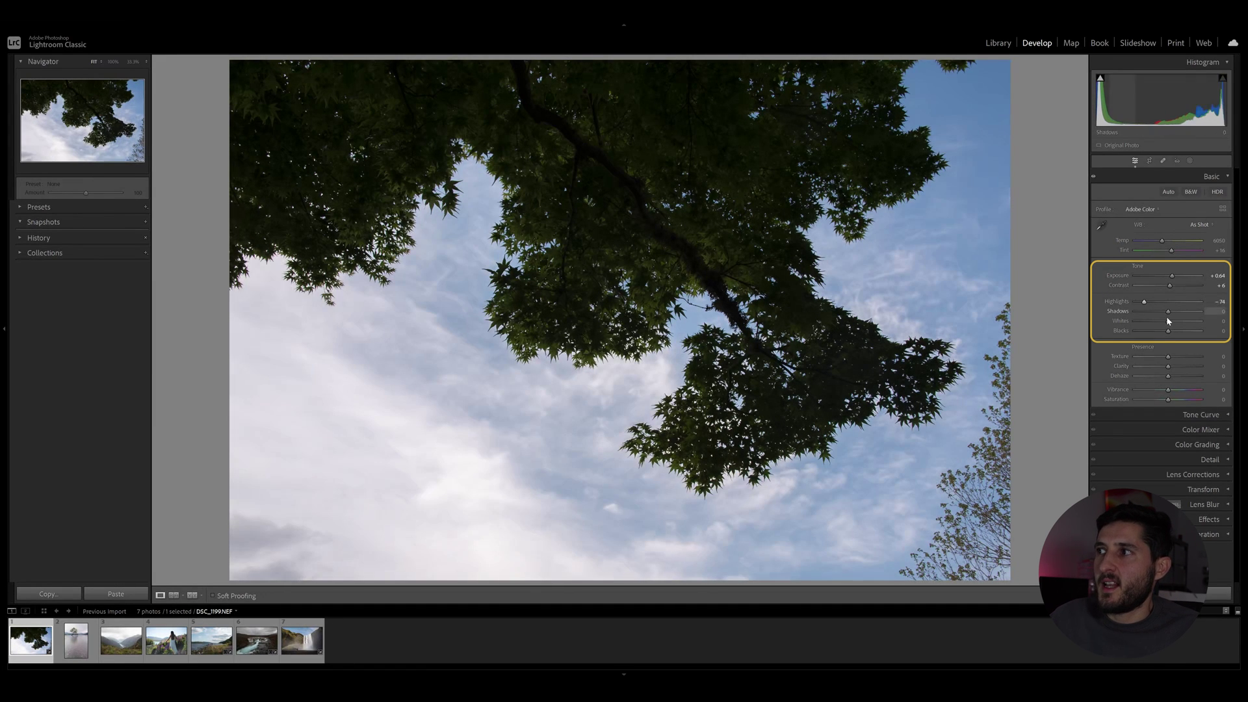
scroll(1167, 313, "up", 10)
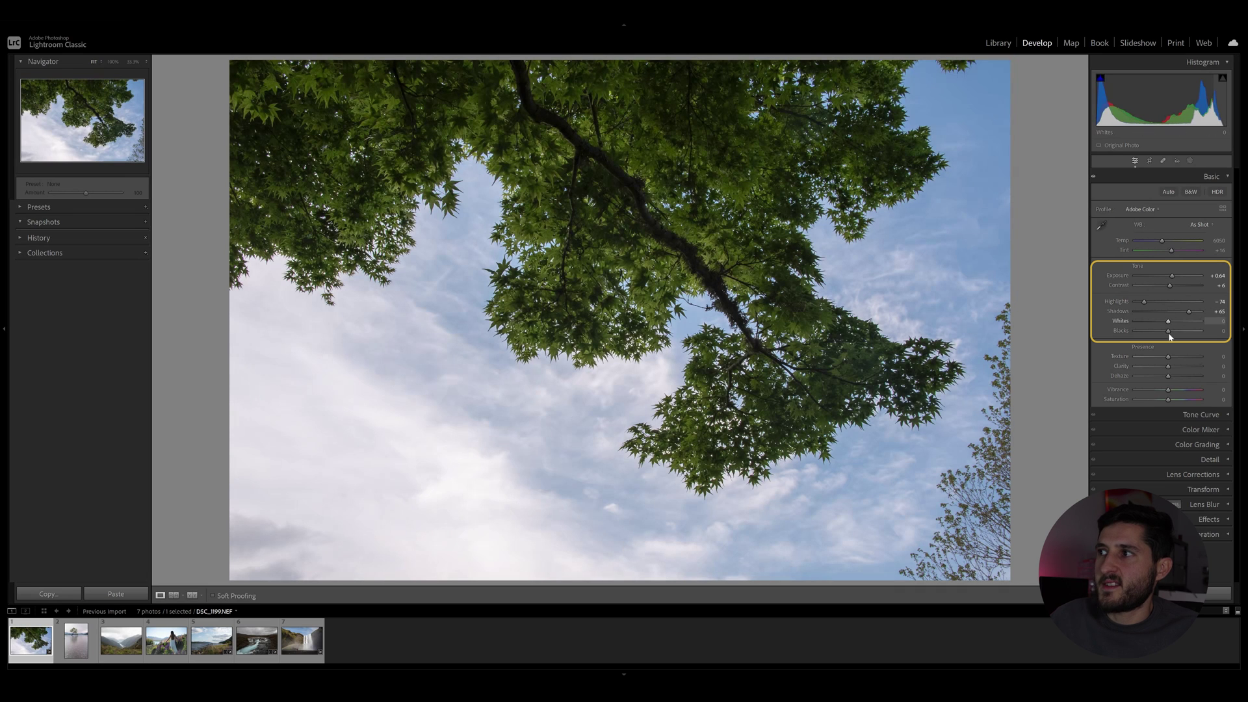
scroll(1170, 323, "up", 6)
scroll(1168, 331, "down", 2)
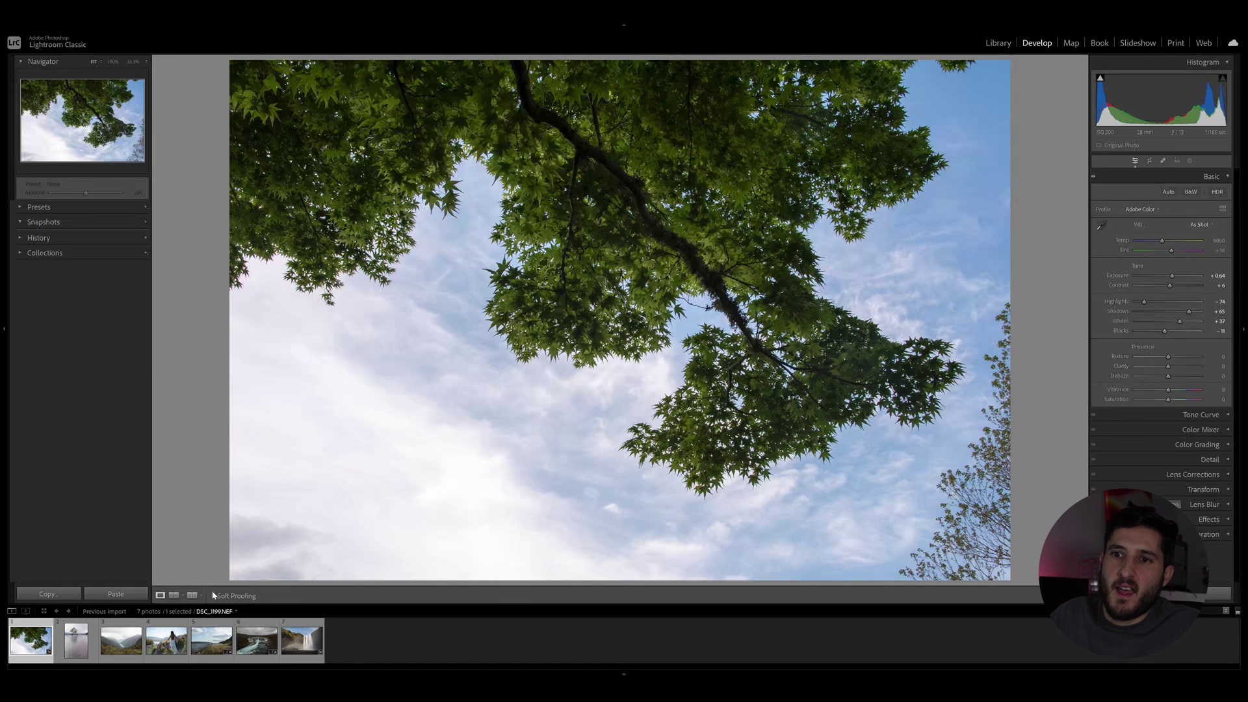
Compare the tree edit with the original using Y, then open the misty fjord photo.
key("y")
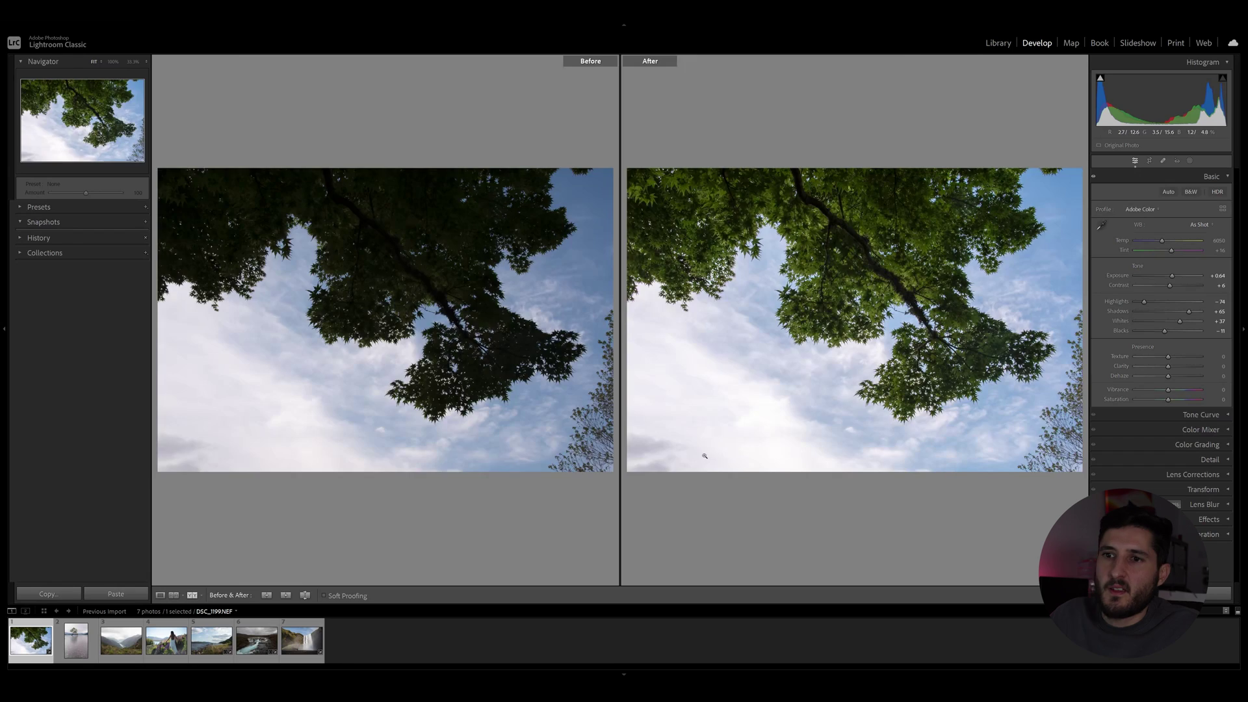
key("y")
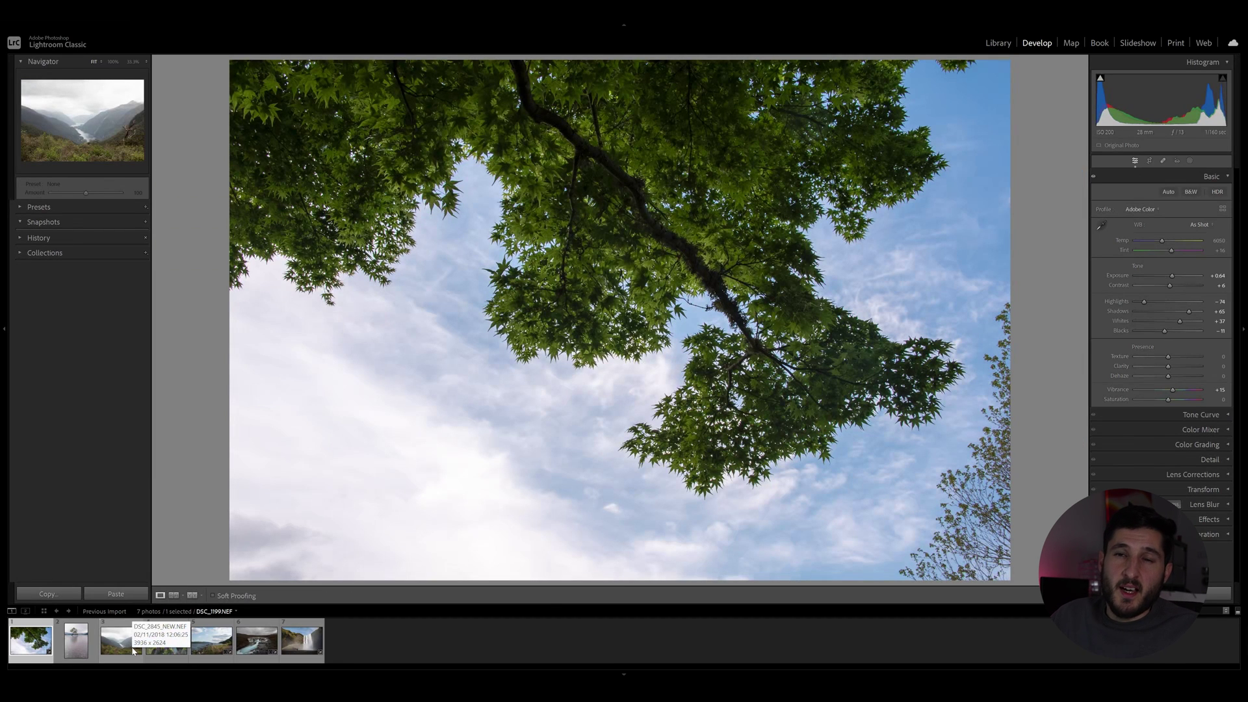
left_click(132, 649)
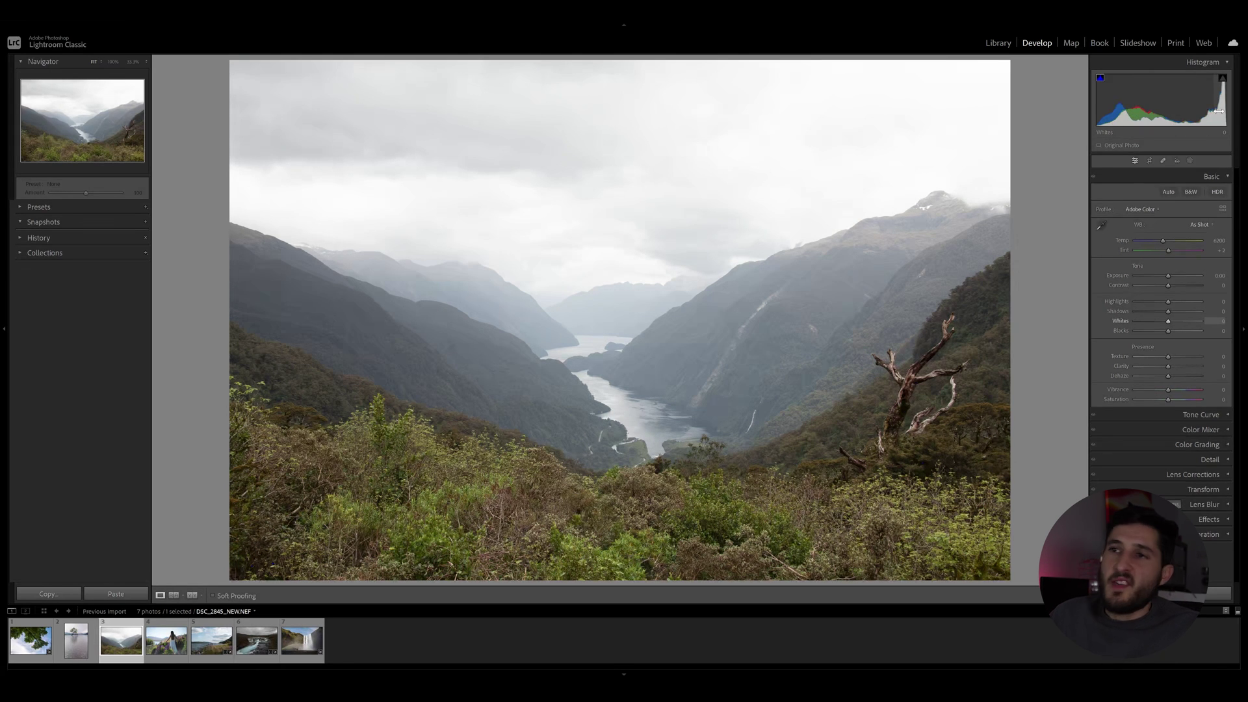
Drag the fjord photo's Whites slider up to about +39.
left_click_drag(1219, 111, 1229, 111)
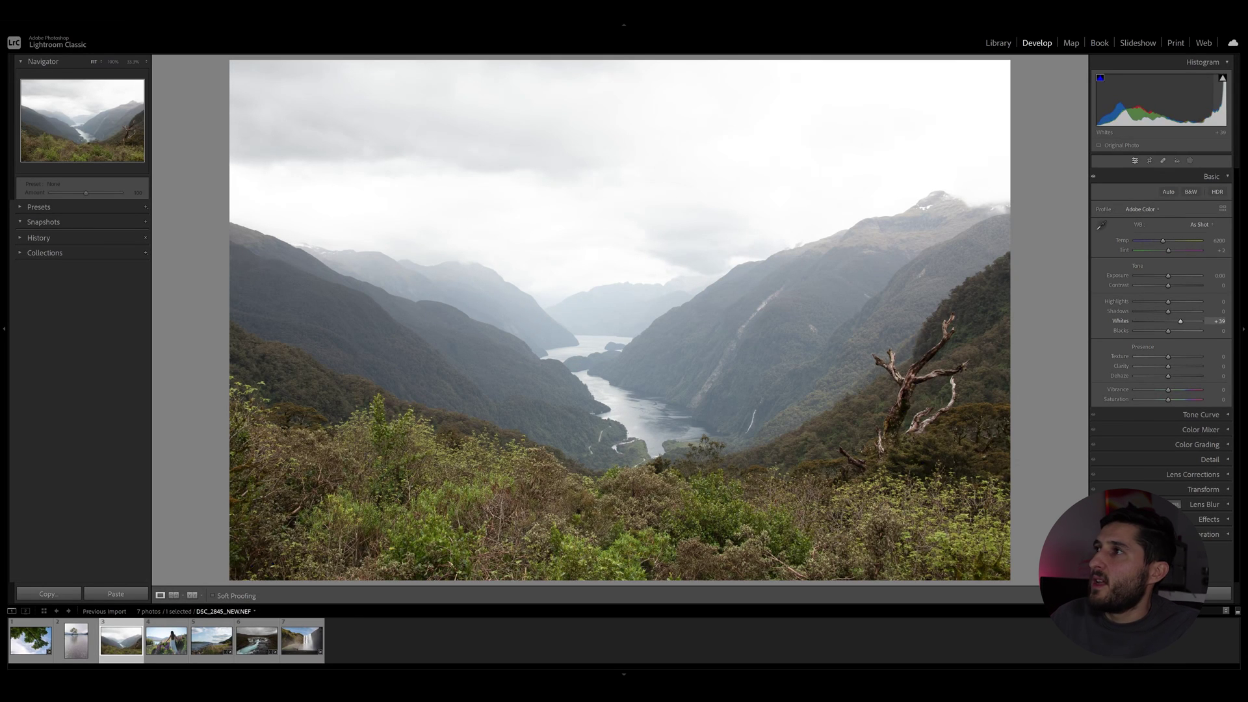
Reset Whites, show clipping warnings, lower Exposure slightly, then open the lone-tree lake photo.
double_click(1216, 108)
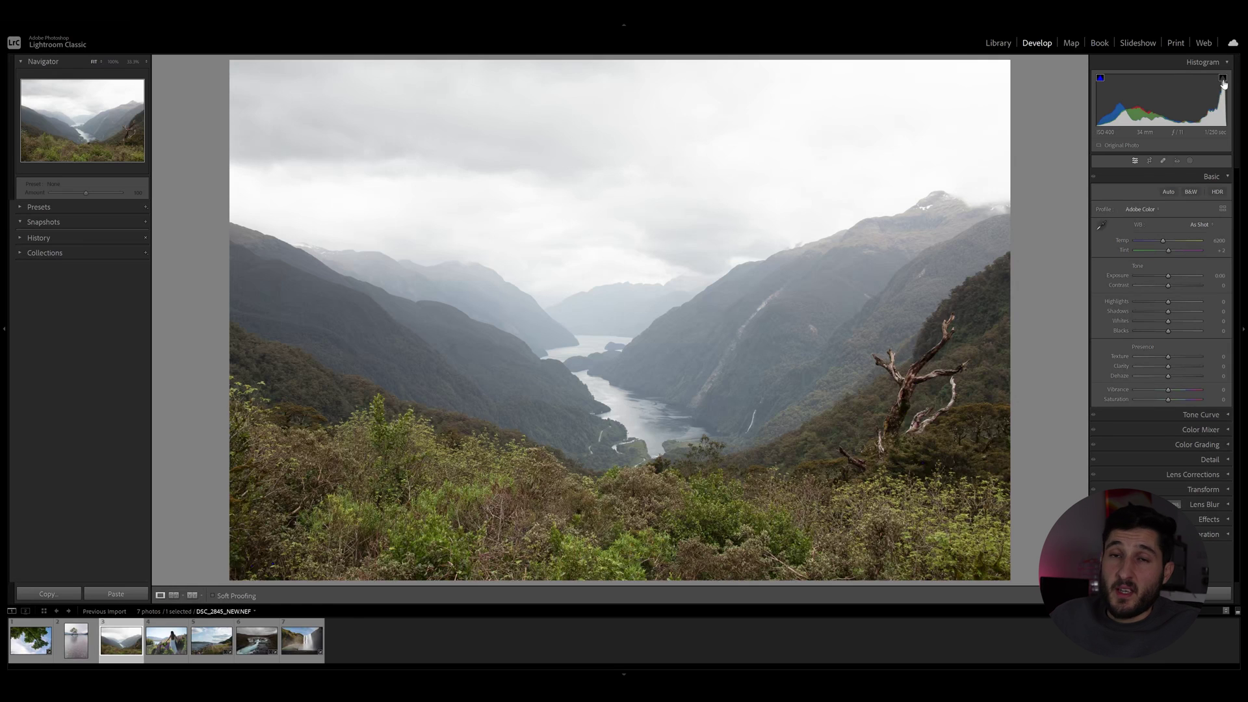
left_click(1101, 79)
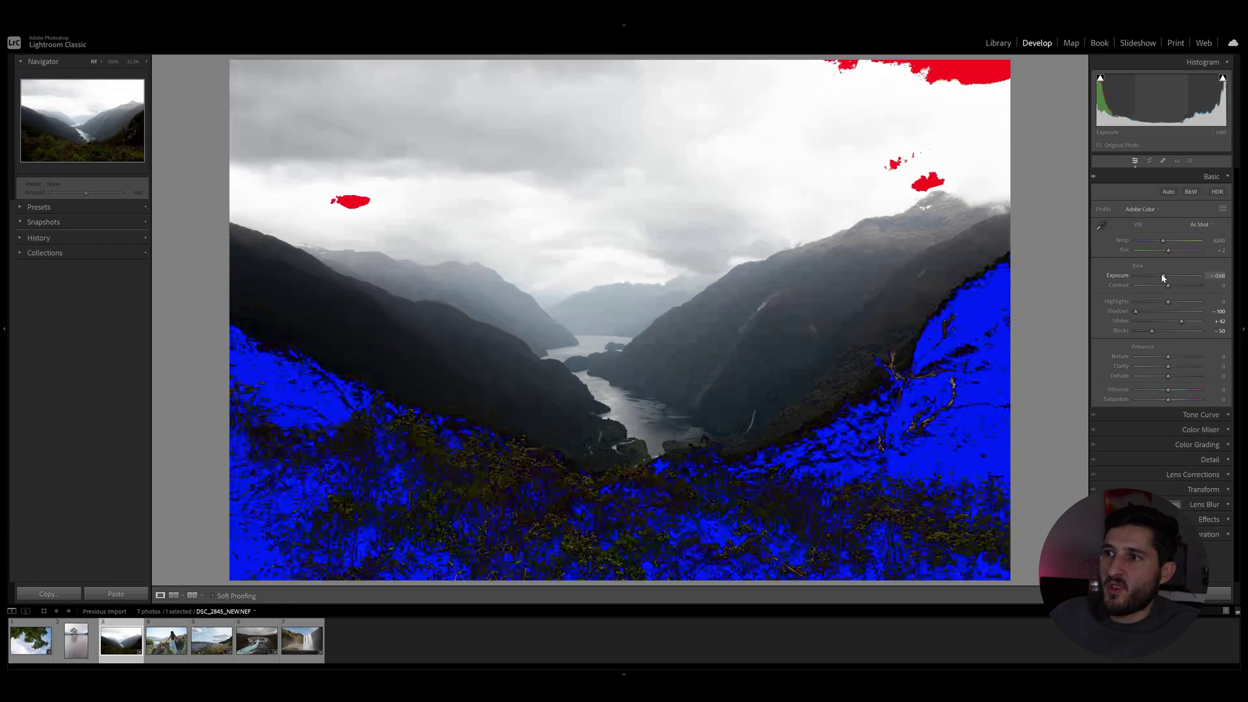
mouse_move(1165, 278)
left_mouse_down()
mouse_move(1154, 276)
mouse_move(1178, 276)
left_mouse_up()
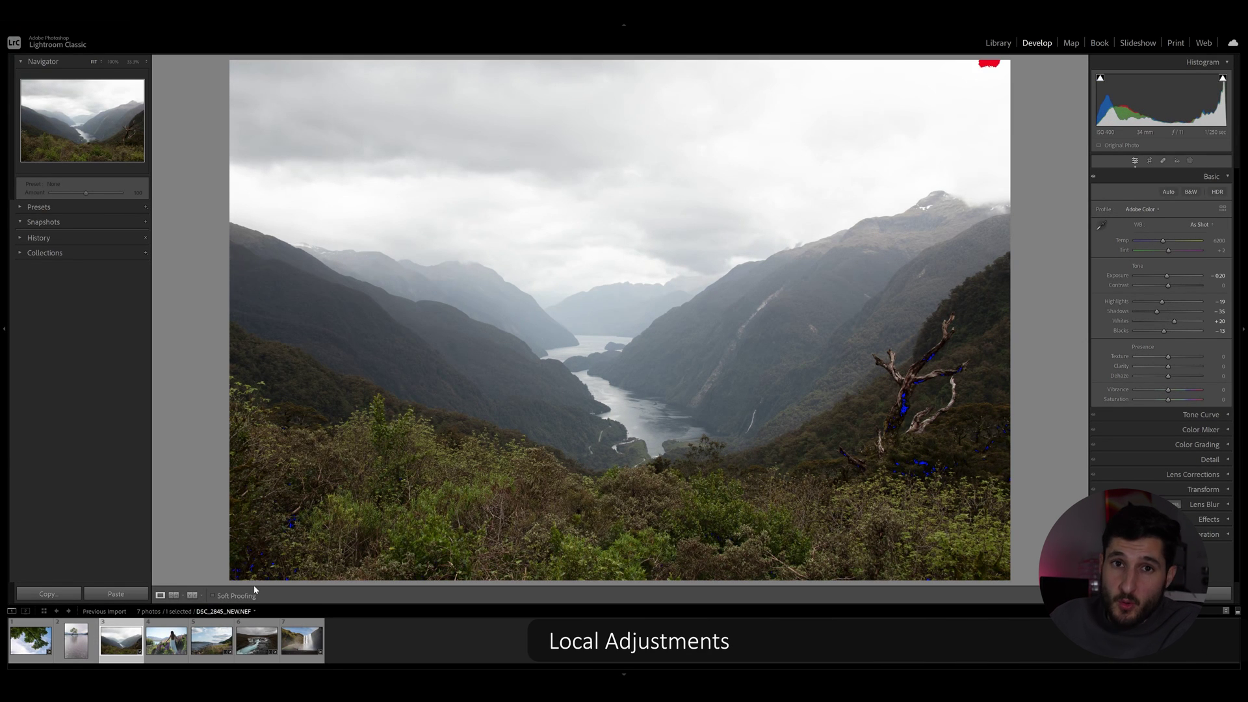
left_click(91, 628)
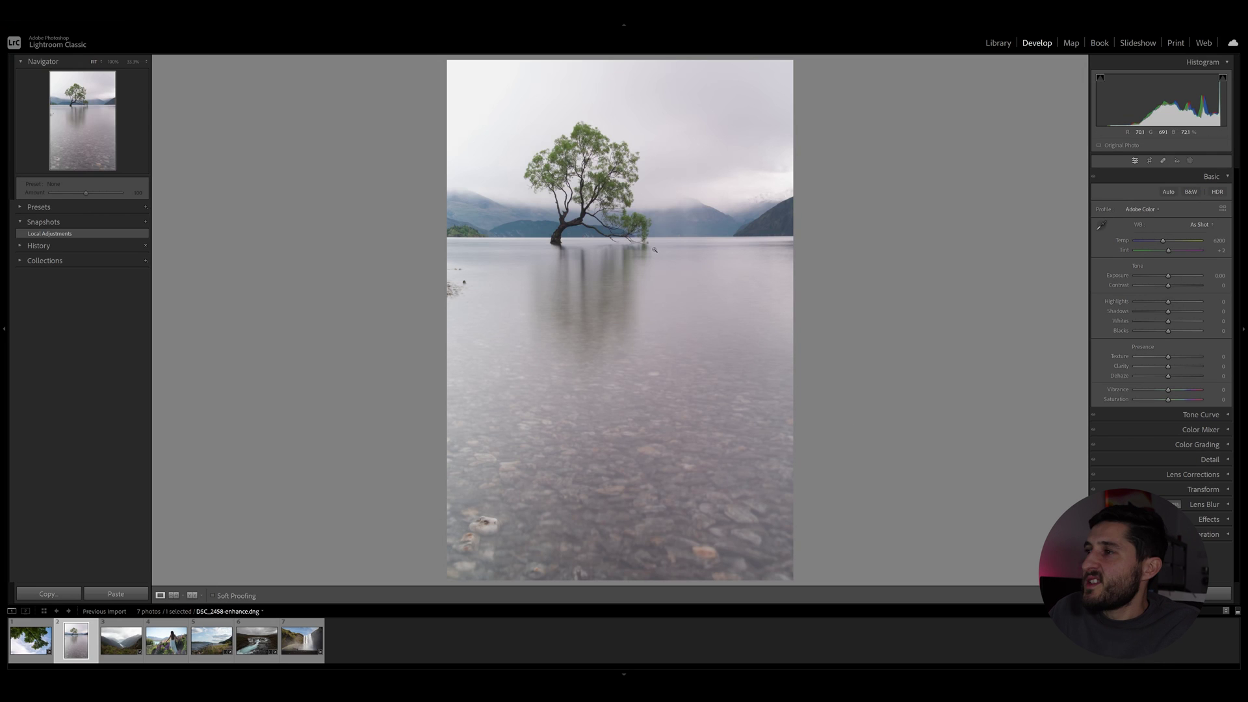
Raise Clarity on the lone-tree photo, inspect it at 100%, then reset Clarity to zero.
left_click_drag(1170, 369, 1186, 376)
left_click(600, 230)
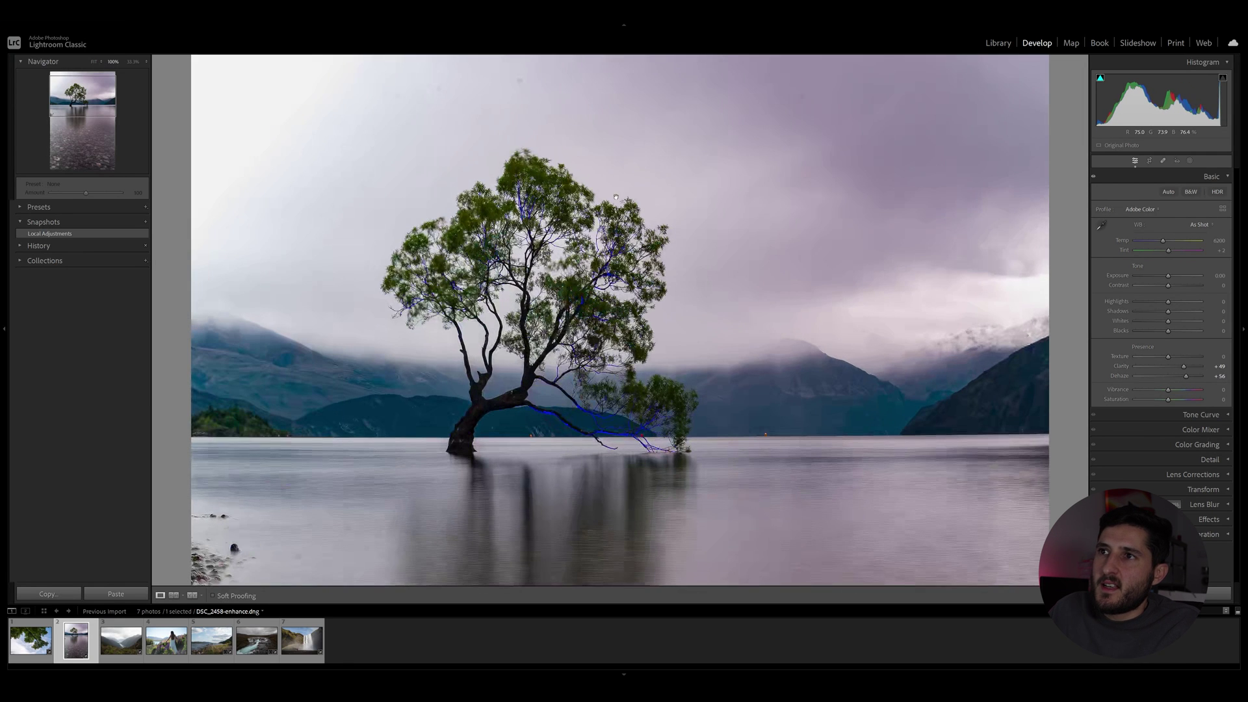
left_click(577, 305)
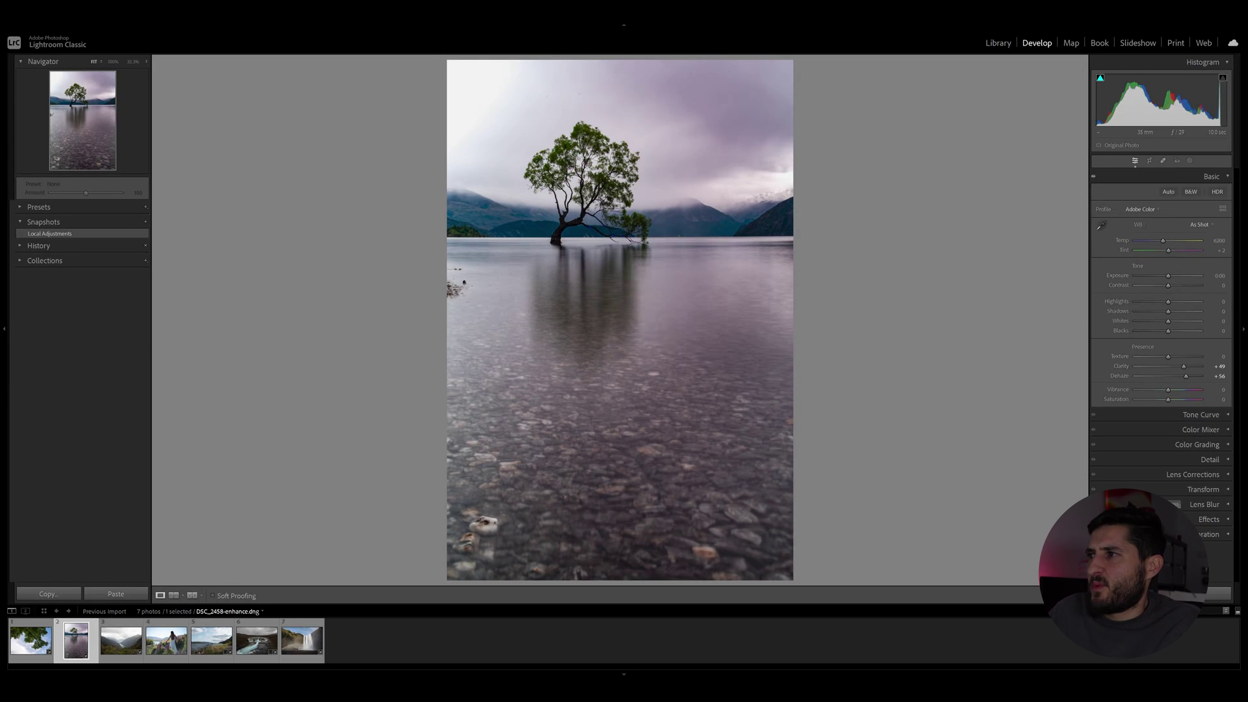
double_click(1183, 366)
Reset Dehaze and draw a linear gradient mask over the lower lake water.
double_click(1186, 377)
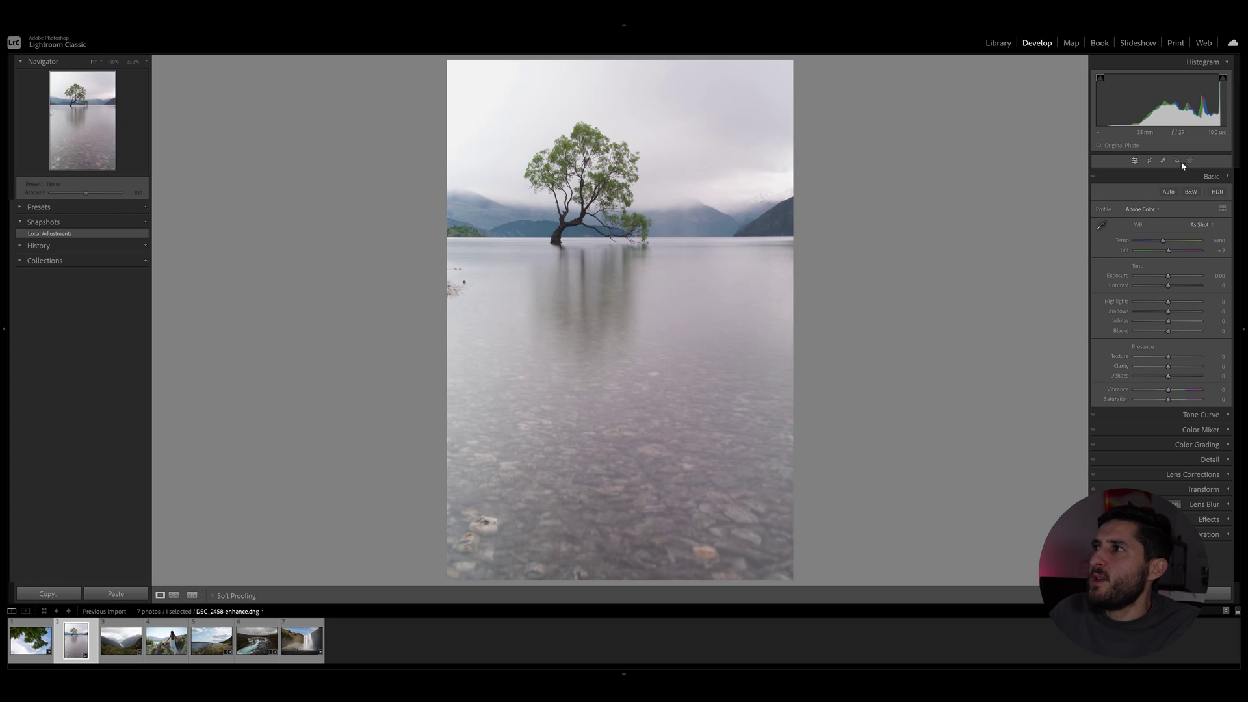
left_click(1190, 161)
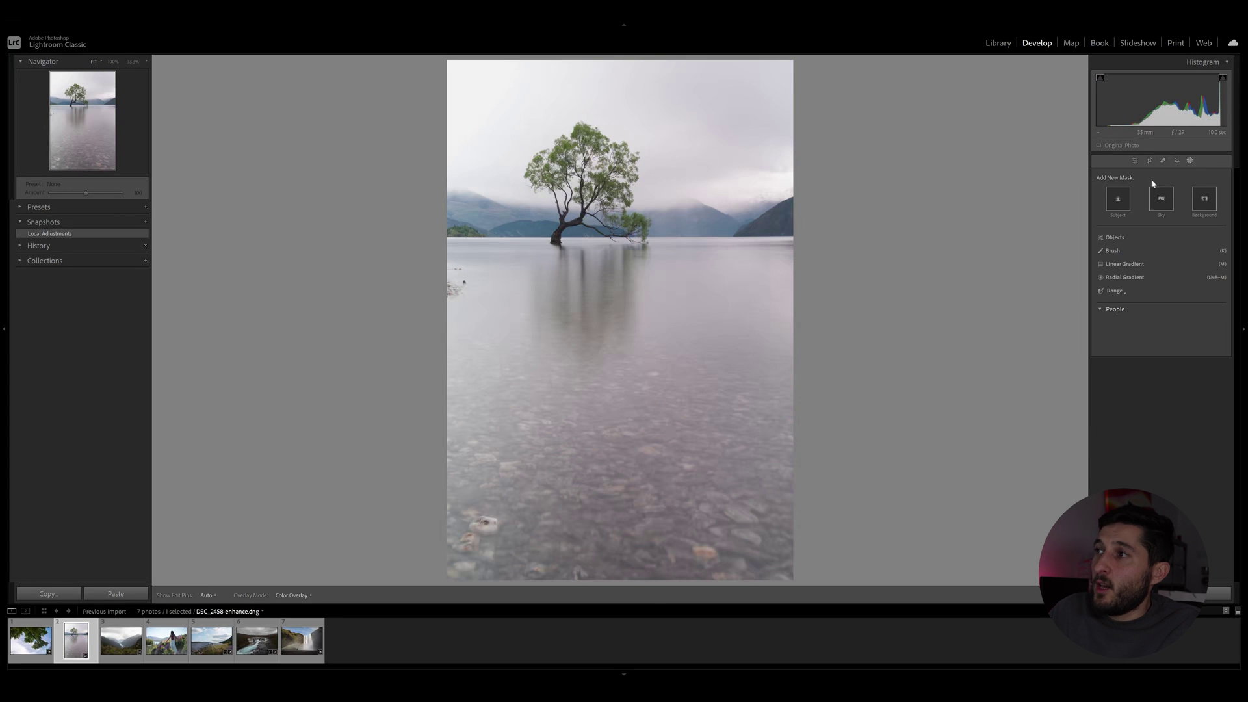
left_click(1145, 264)
left_click_drag(654, 347, 653, 235)
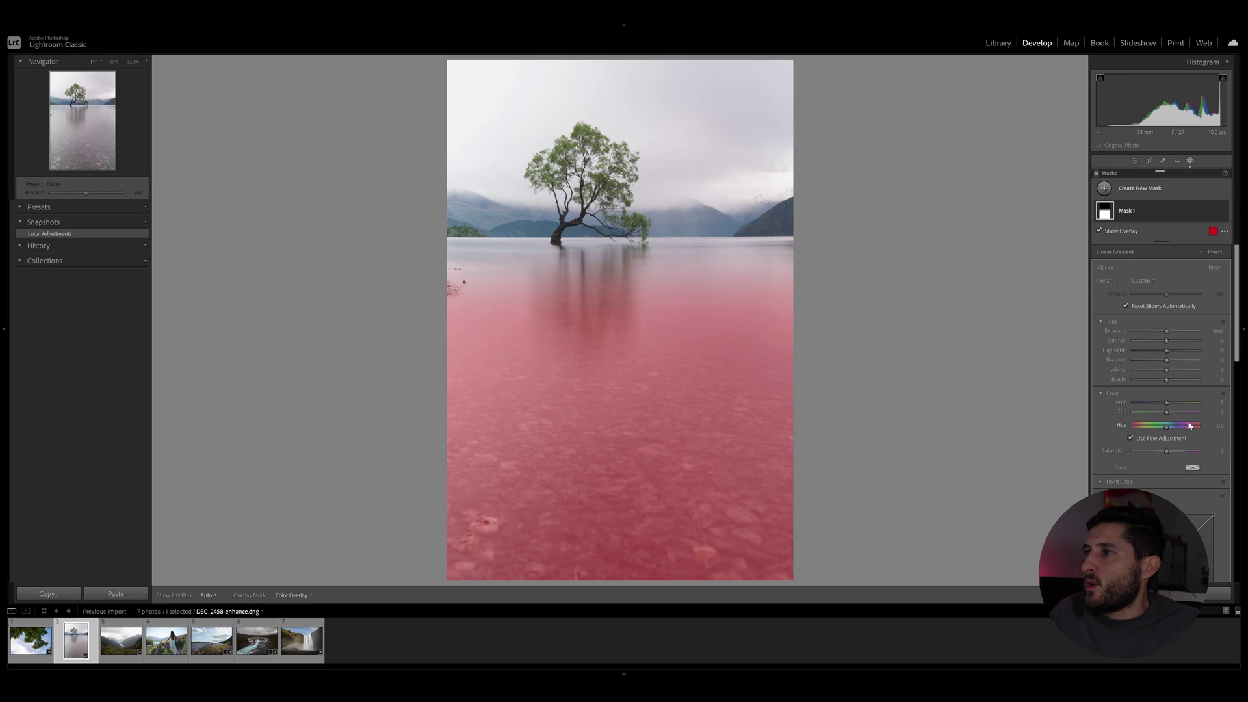
Give the masked water Dehaze 35 and cool it with Temp -2 and Tint -9.
scroll(1235, 353, "down", 8)
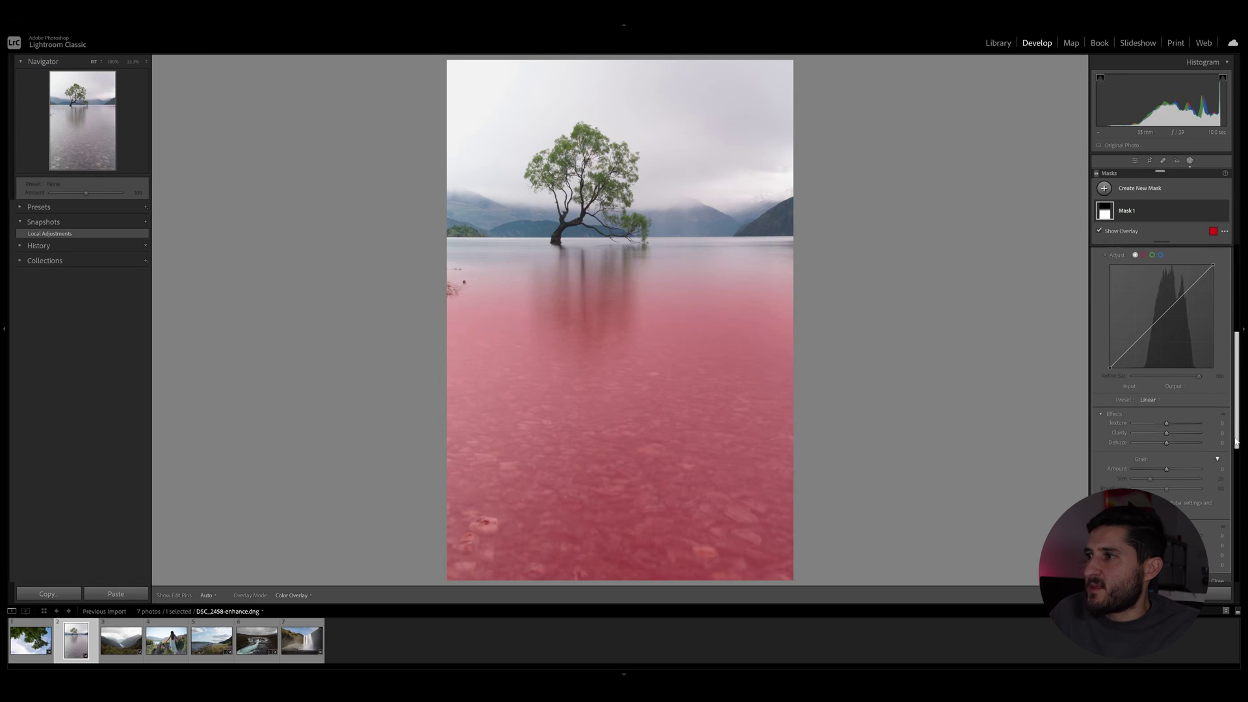
left_click_drag(1180, 441, 1234, 327)
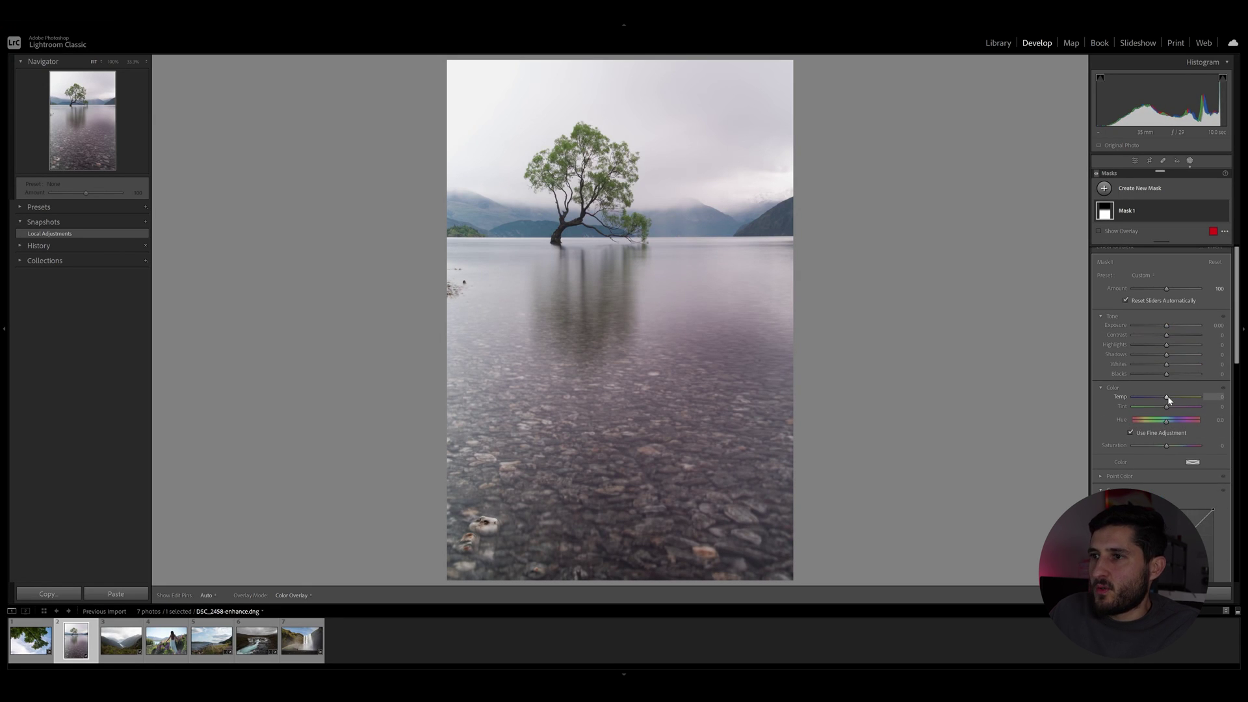
left_click_drag(1167, 397, 1165, 410)
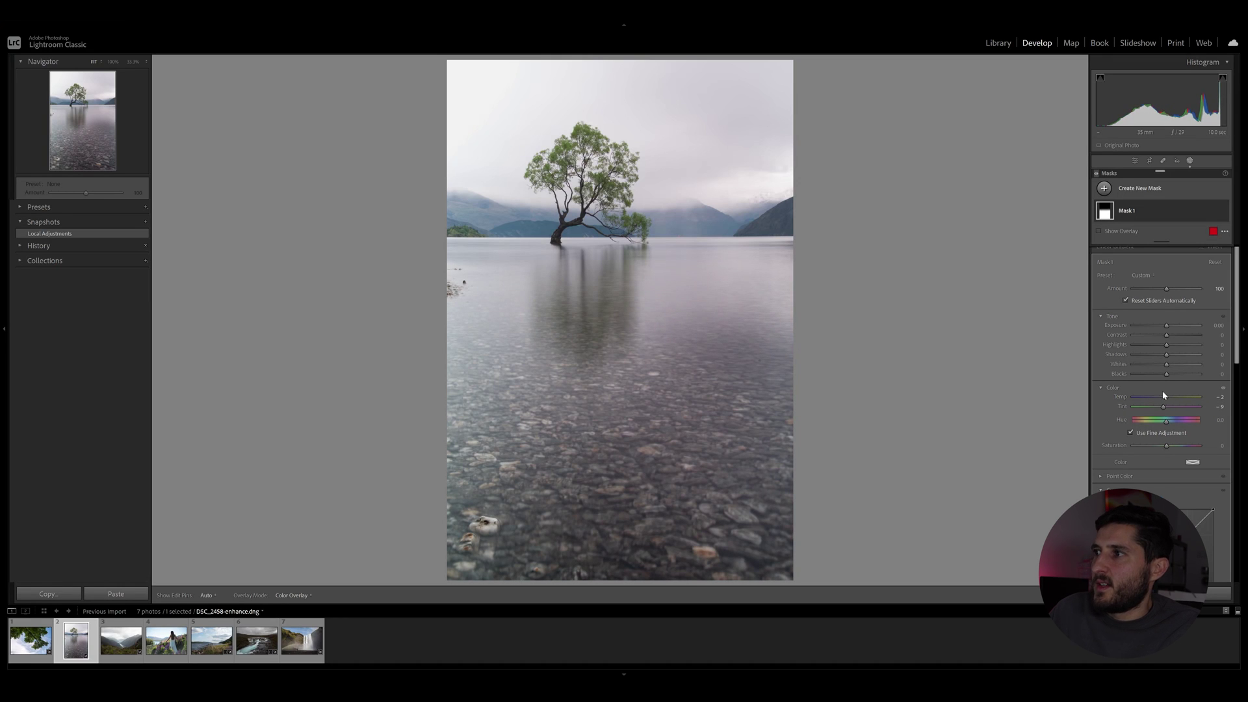
left_click(1168, 398)
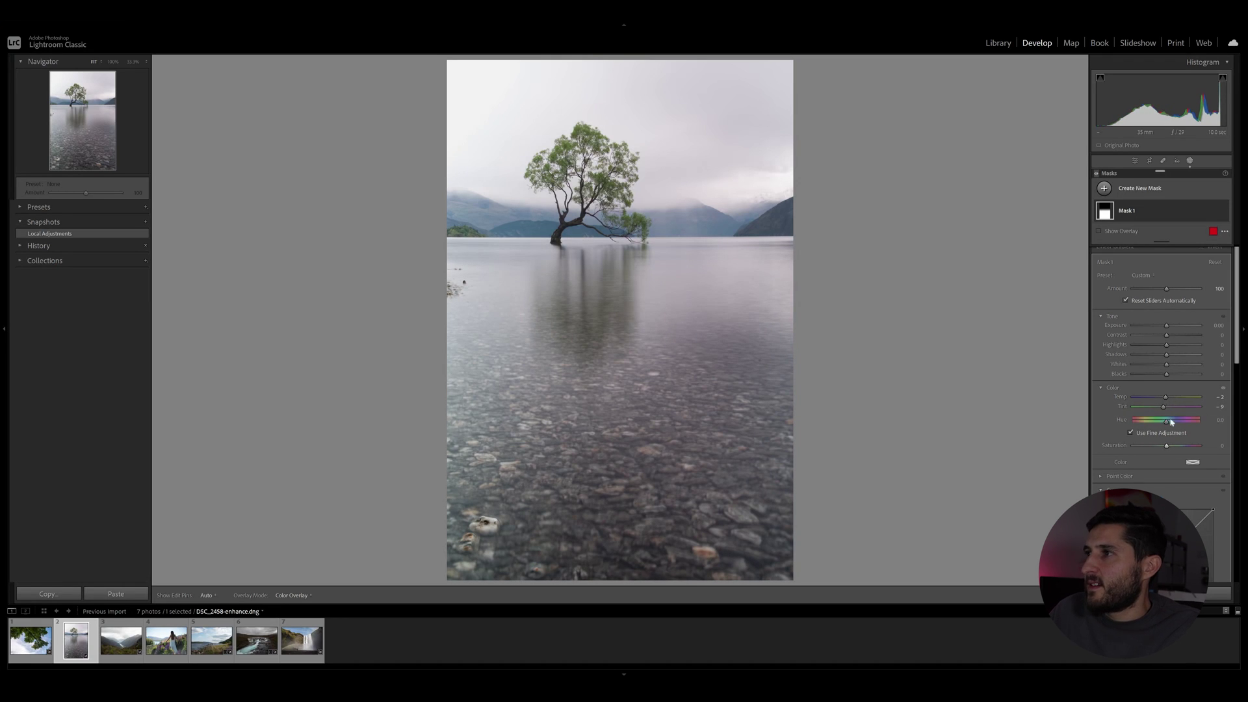
Set mask Contrast 14, Shadows -36, Whites 11, Blacks -19, close masking and compare before/after.
double_click(1166, 374, "shift")
double_click(1170, 365, "shift")
double_click(1163, 374, "shift")
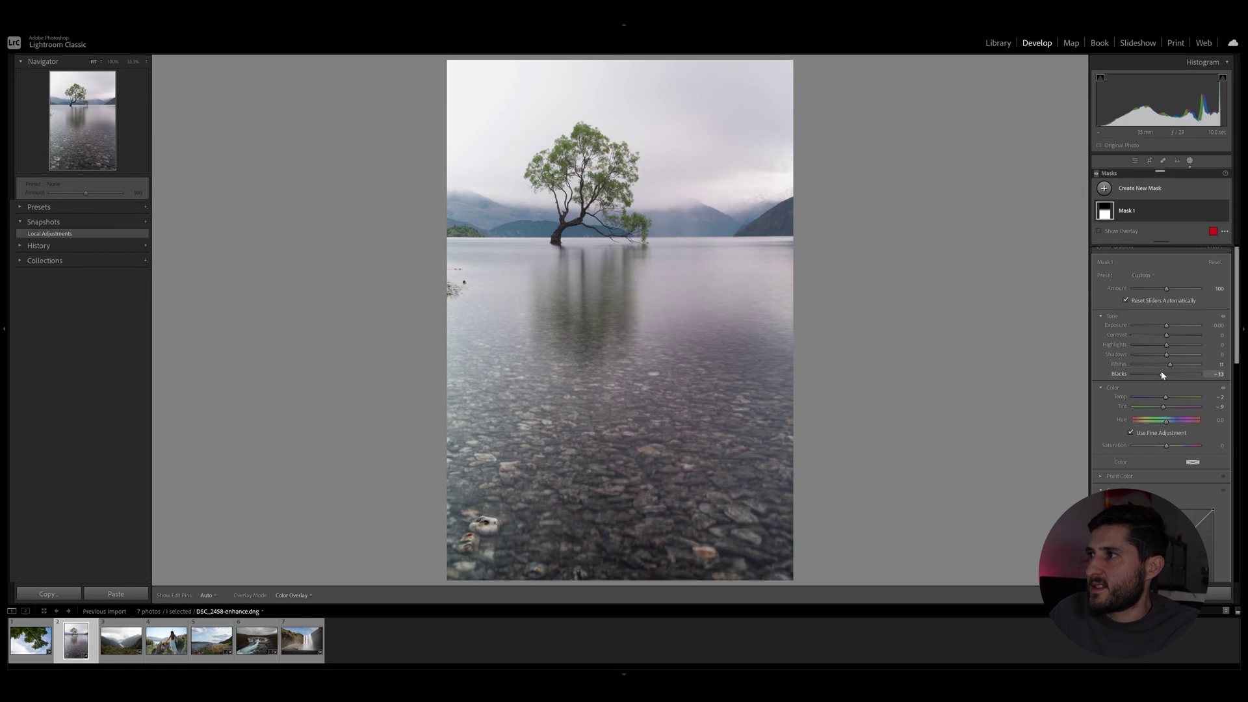
double_click(1166, 355, "shift")
double_click(1166, 335, "shift")
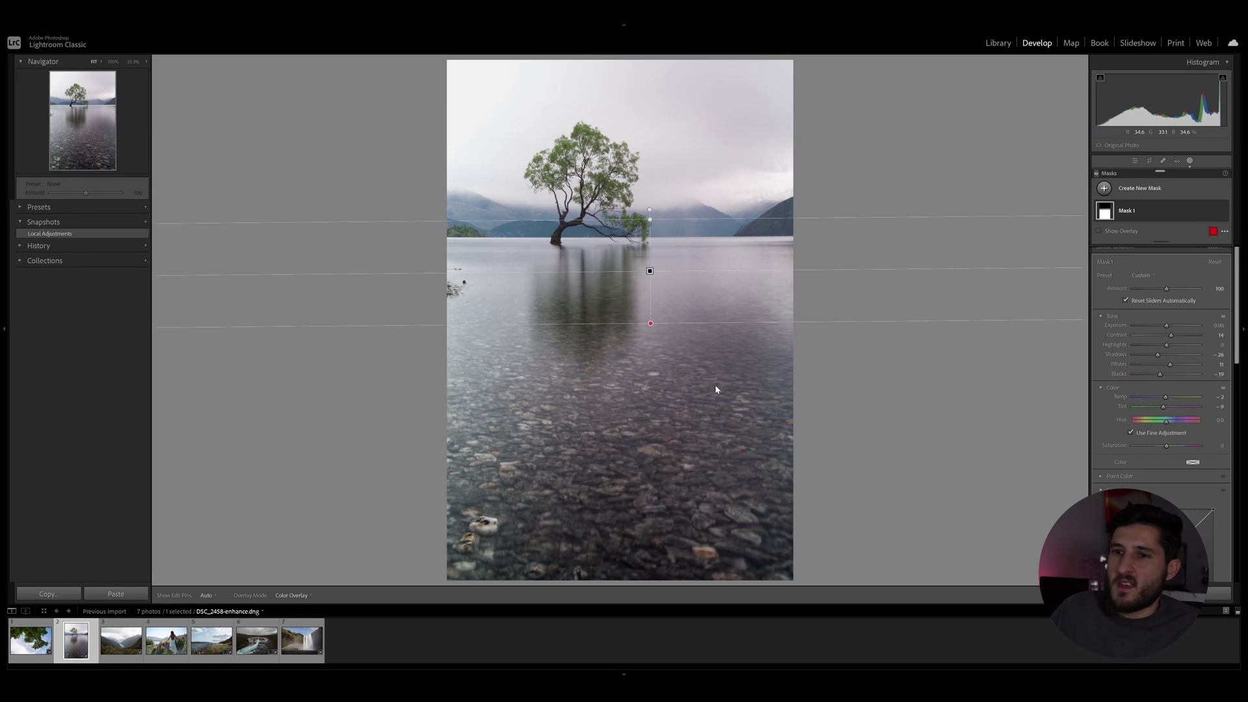
left_click(1190, 160)
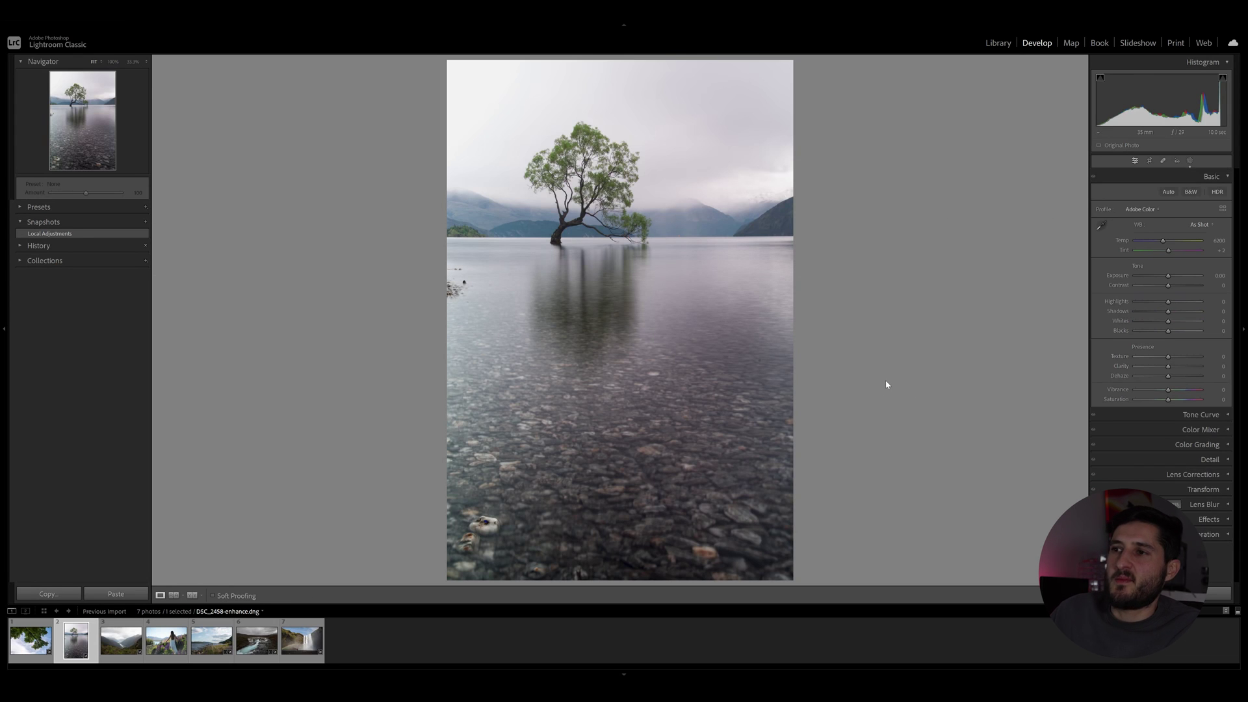
left_click(191, 595)
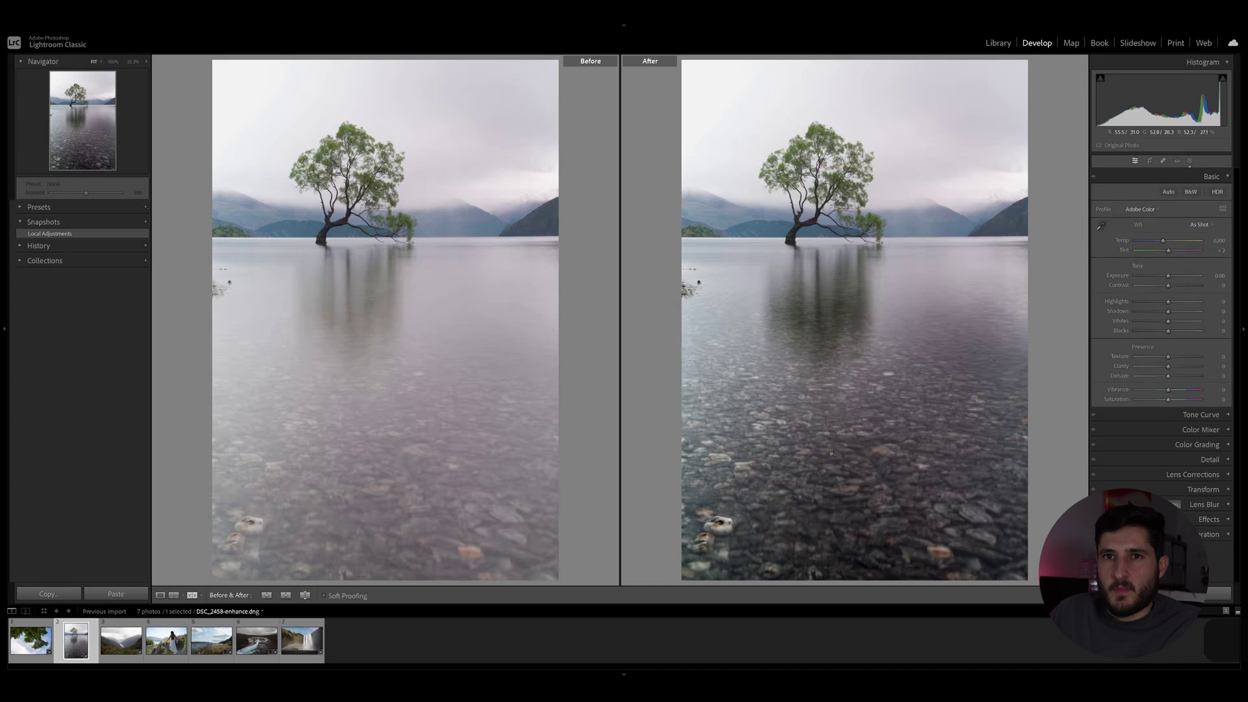
Open the waterfall photo, check the sky at 100%, and turn on Spot Removal with Visualize Spots.
left_click(160, 595)
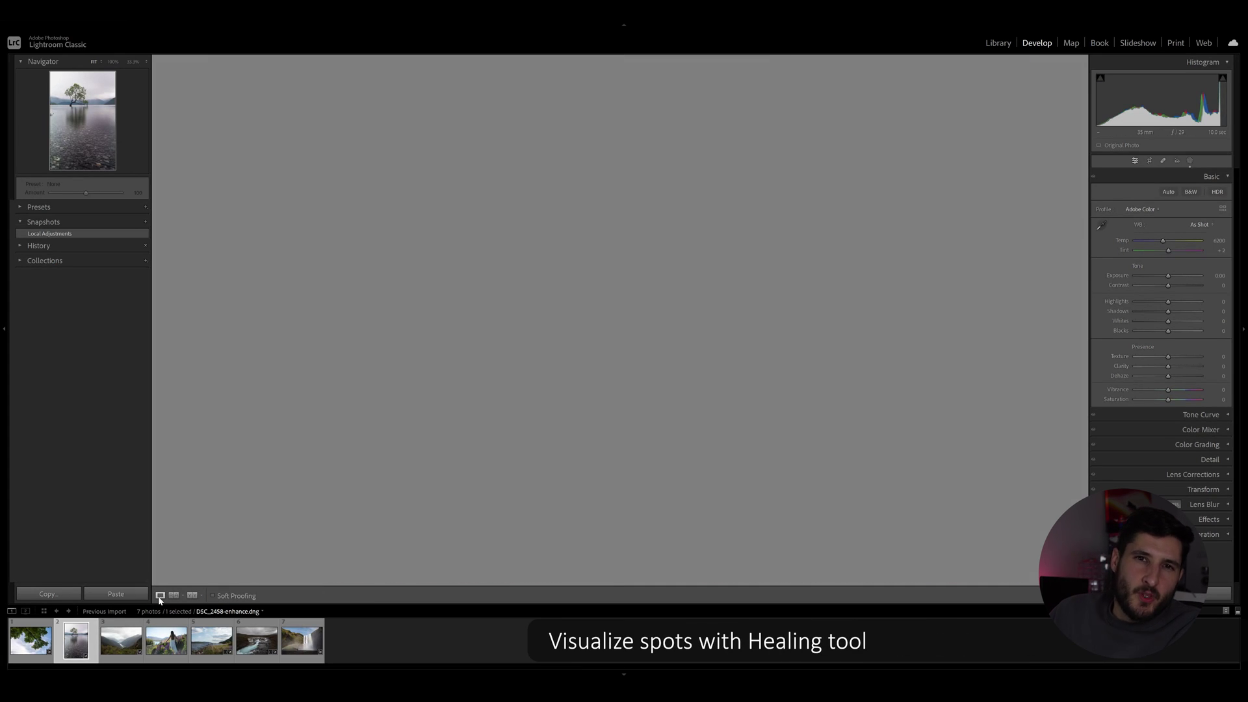
left_click(249, 645)
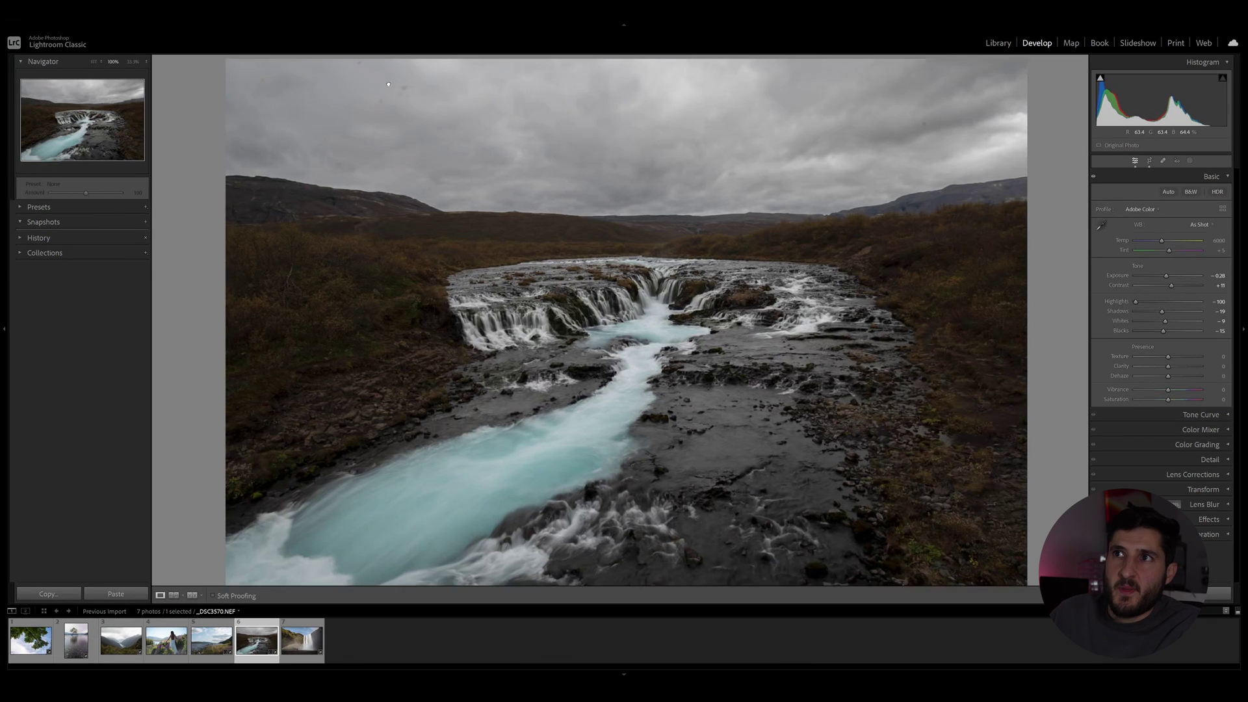
left_click(301, 110)
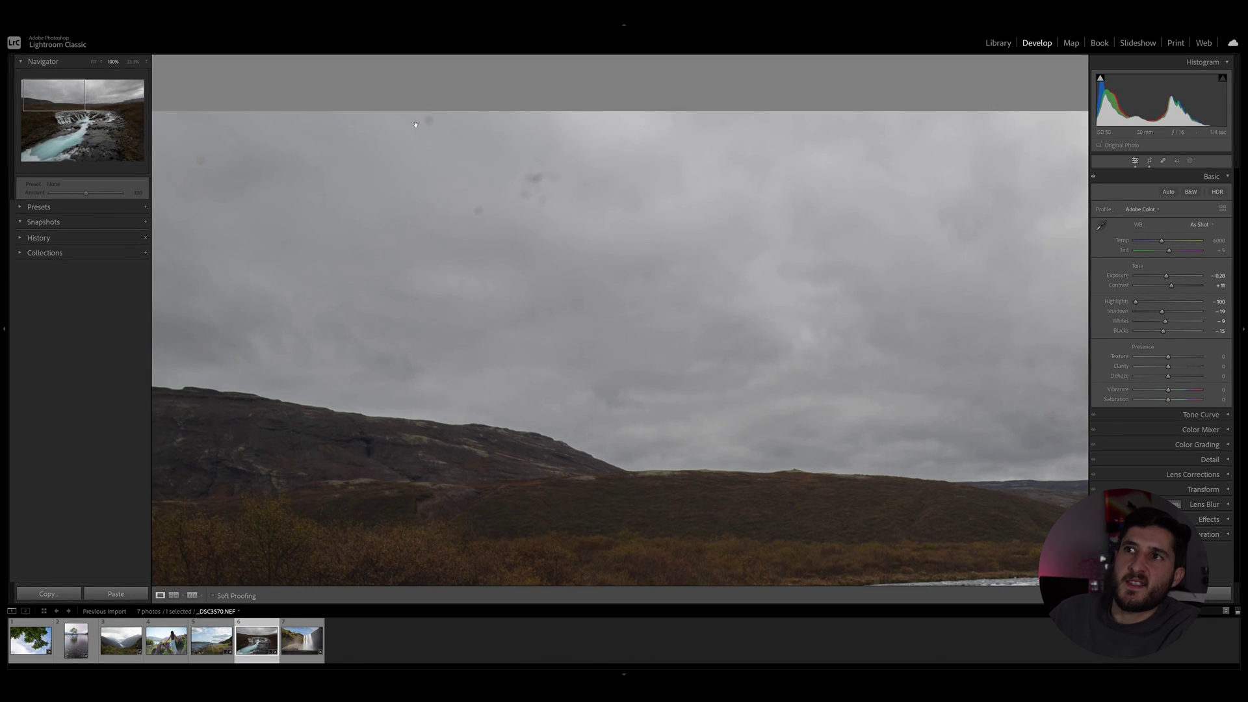
left_click(566, 225)
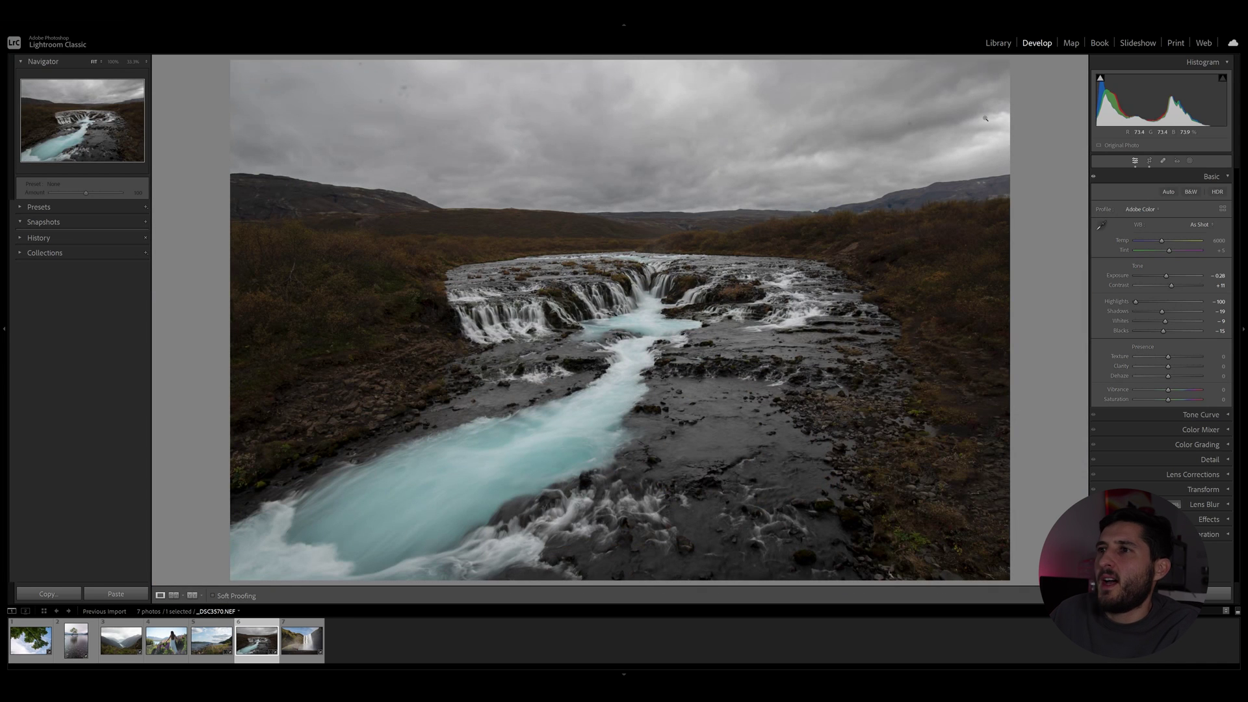
left_click(1163, 161)
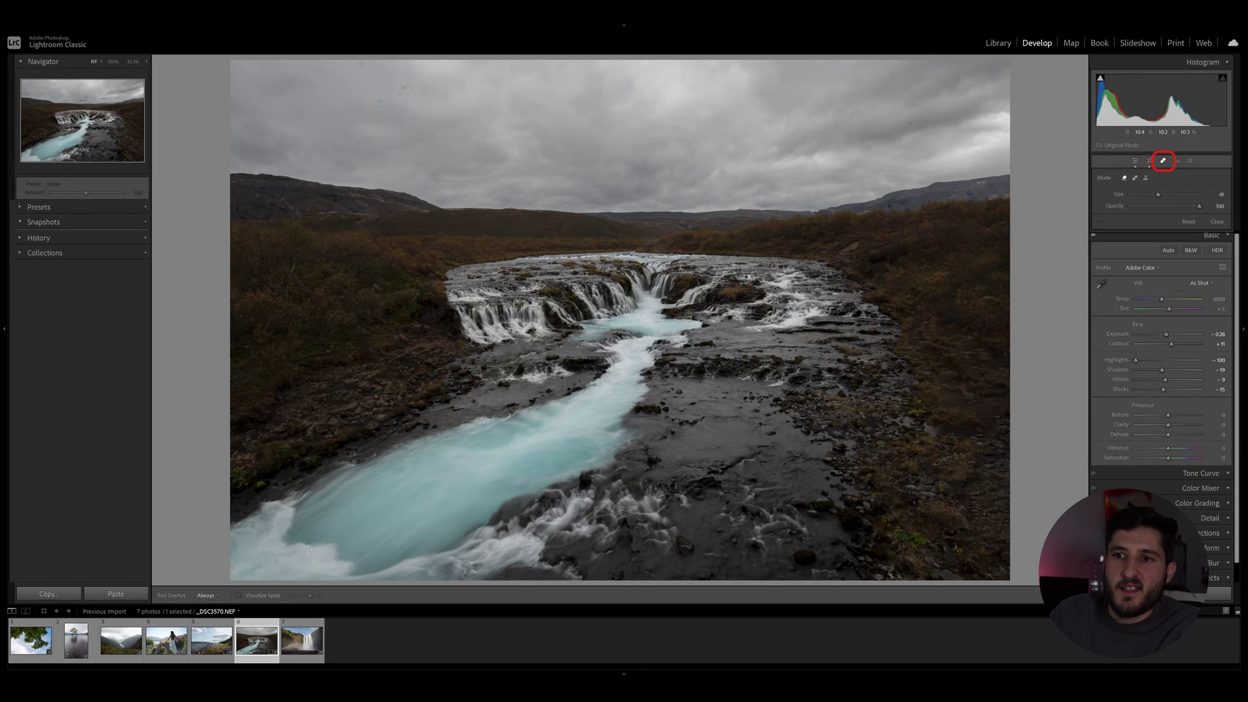
left_click(238, 597)
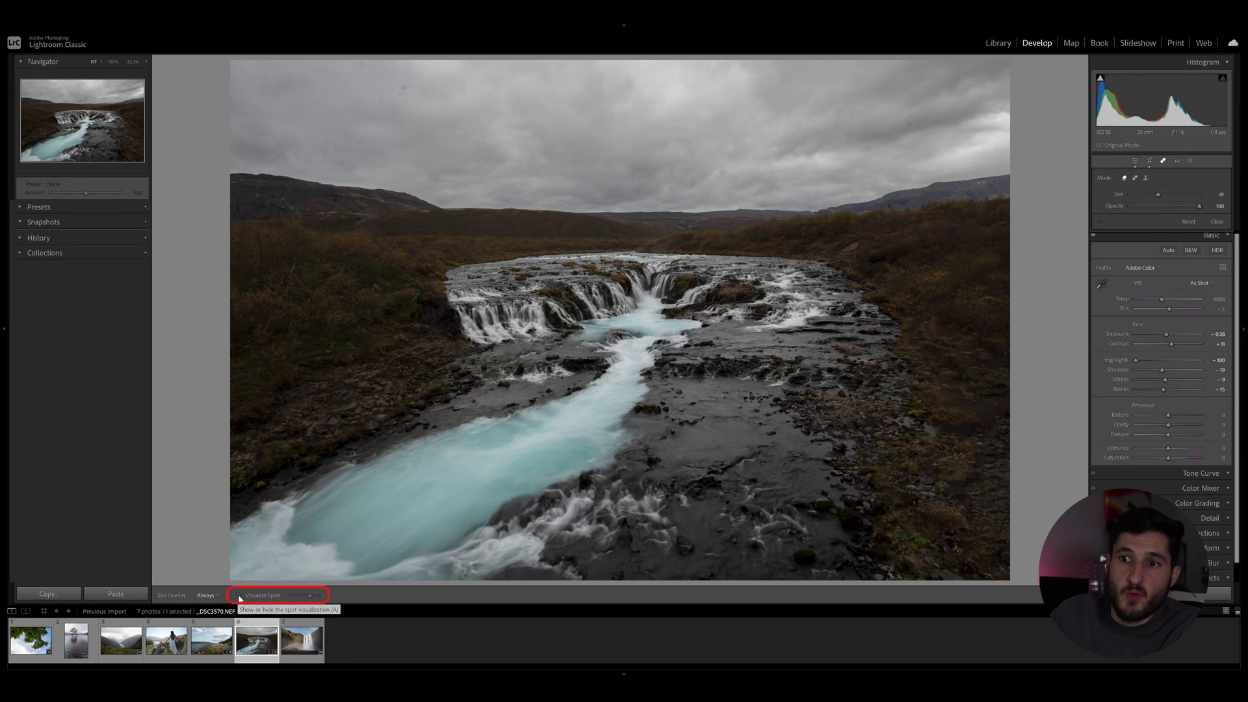
Tune the Visualize Spots threshold, review existing sky fixes, heal another dust spot, then turn visualization off.
mouse_move(306, 601)
left_mouse_down()
mouse_move(291, 601)
mouse_move(304, 601)
left_mouse_up()
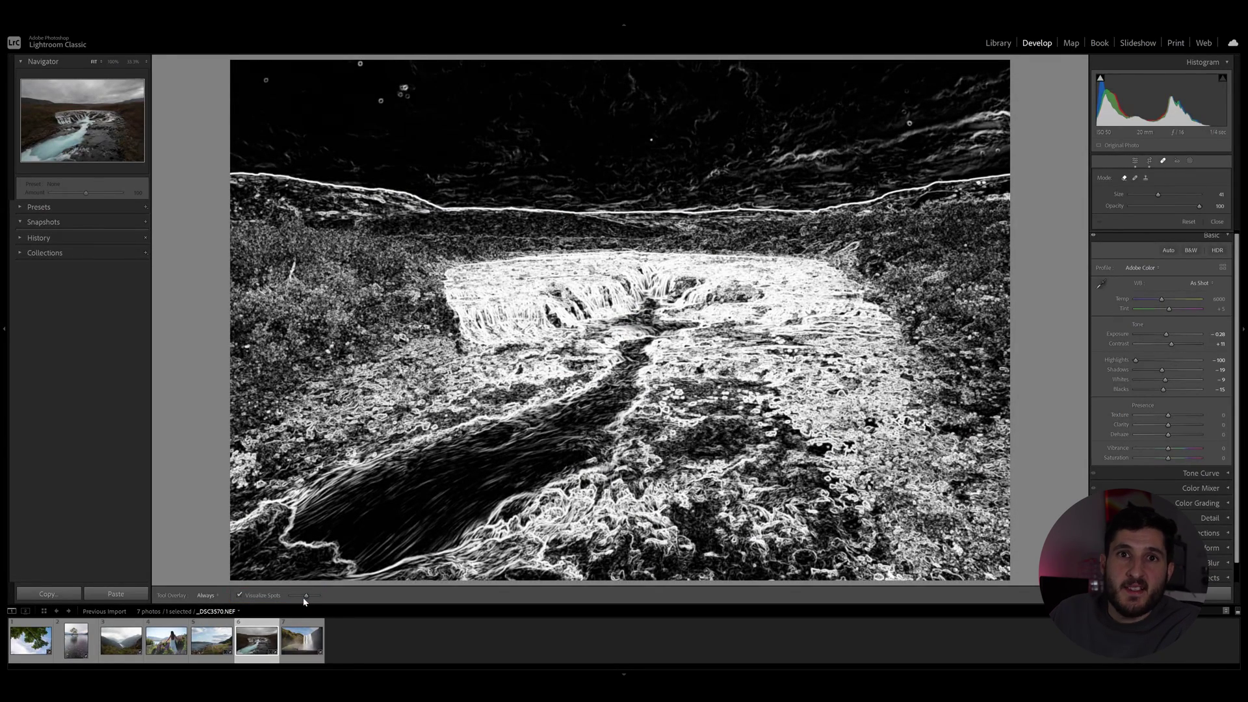
left_click_drag(303, 602, 307, 603)
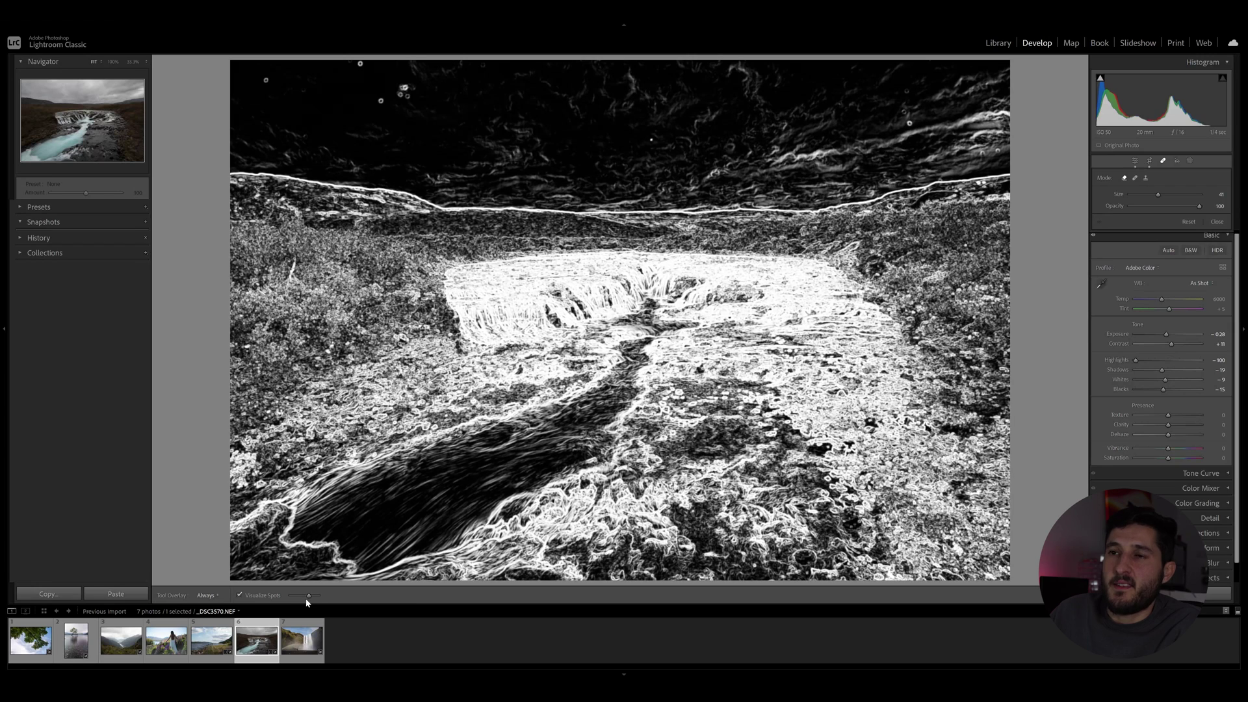
left_click(360, 63)
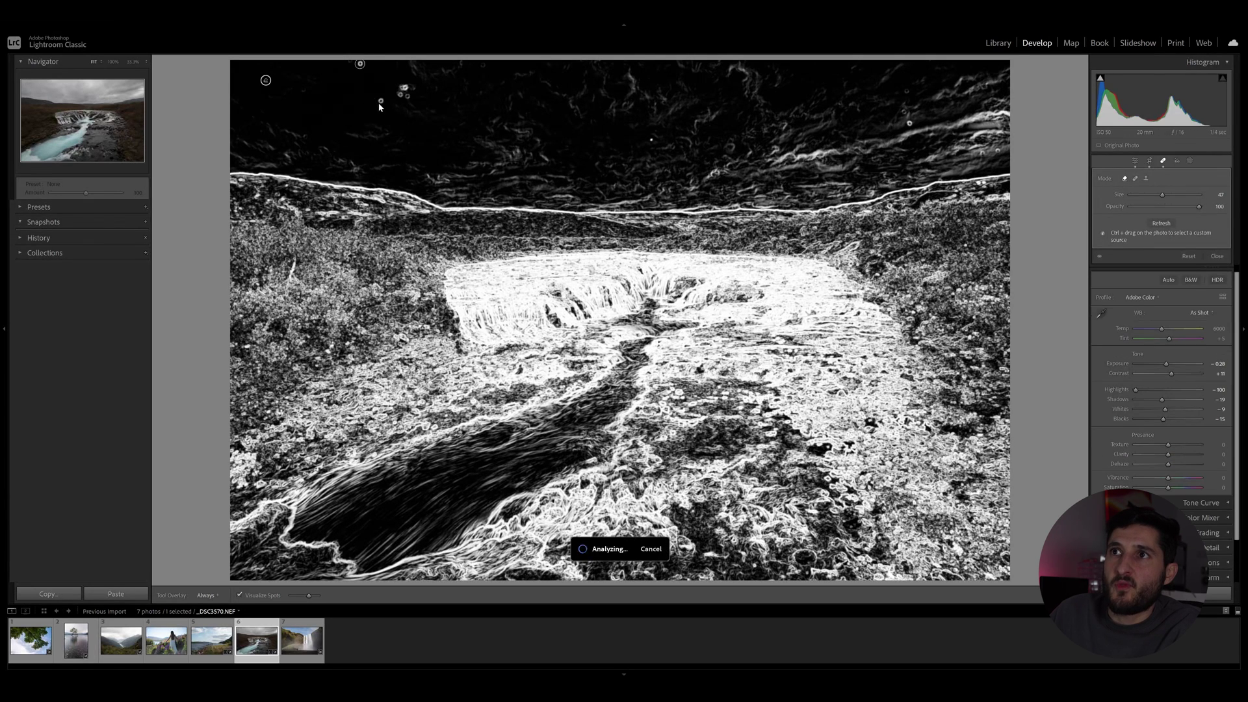
left_click(404, 88)
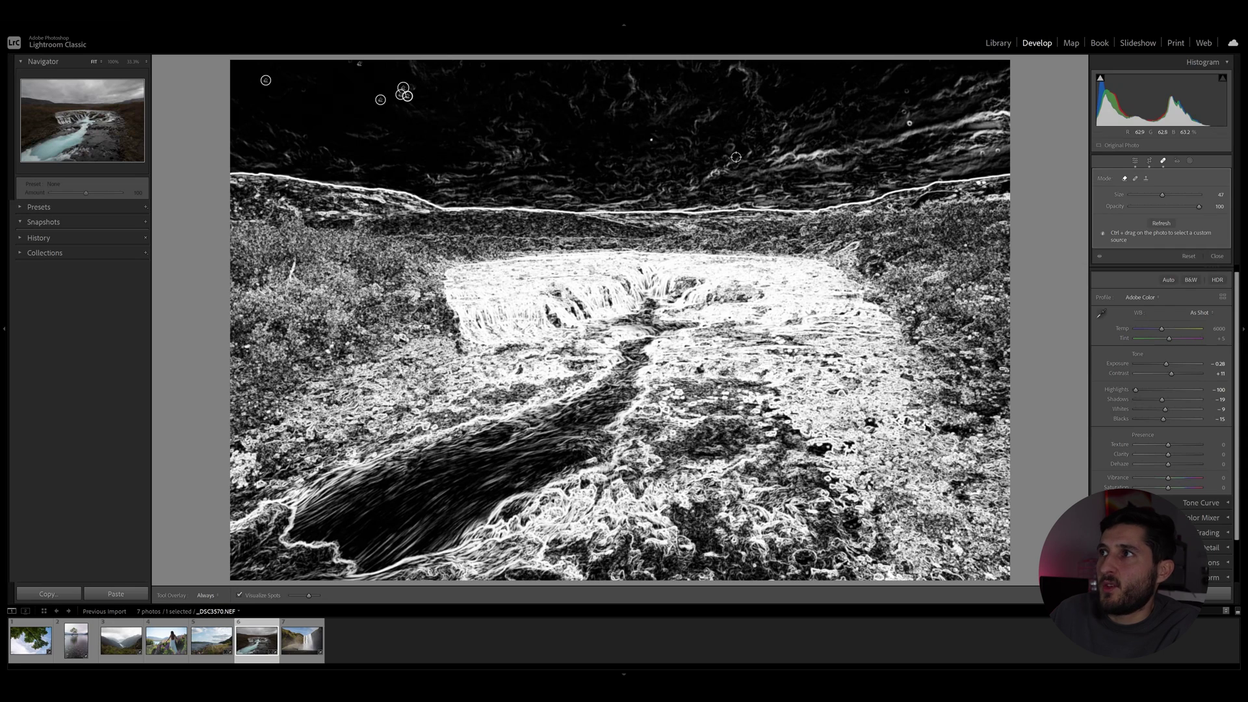
left_click(907, 112)
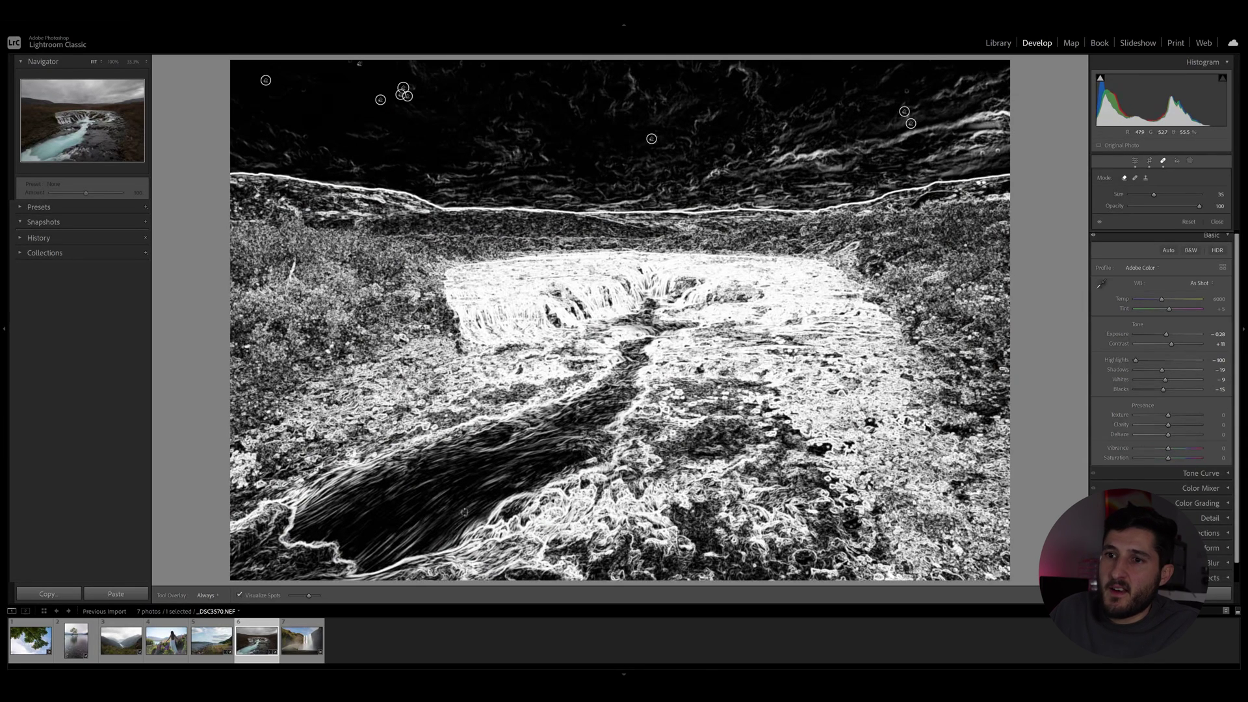
left_click(239, 595)
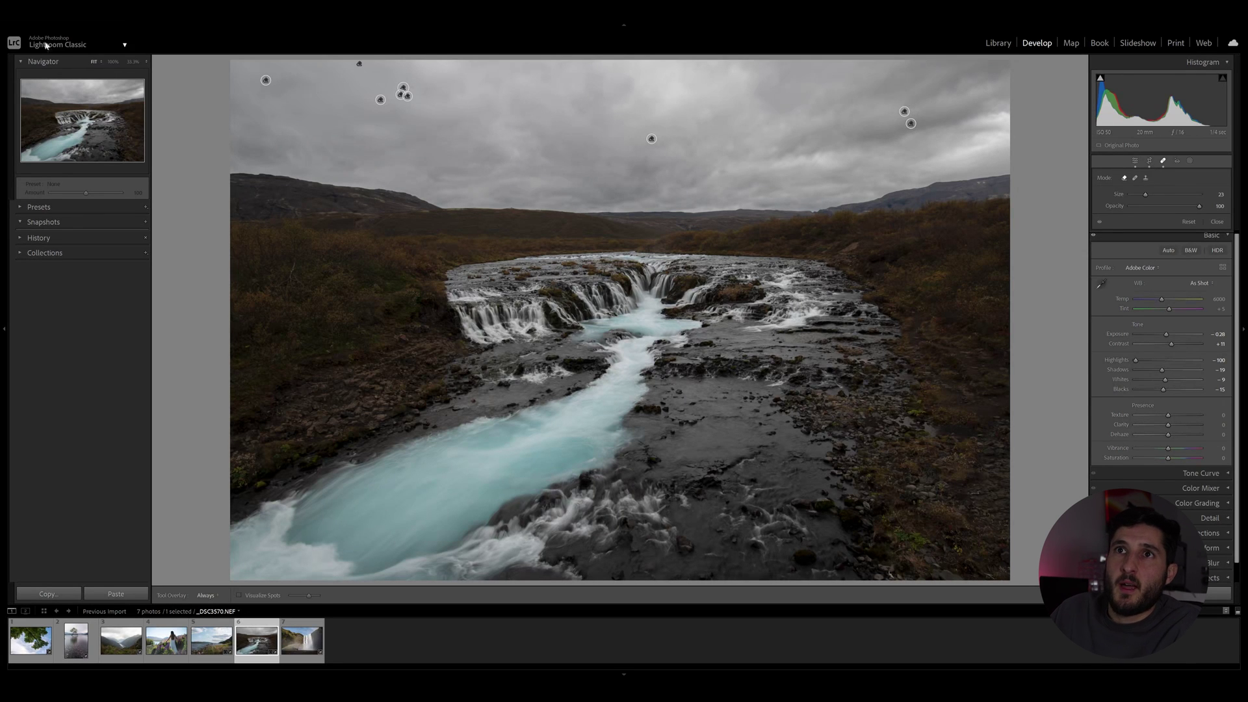
Zoom into the upper-right sky, heal one more dust spot with Visualize Spots, then close Spot Removal.
key("z")
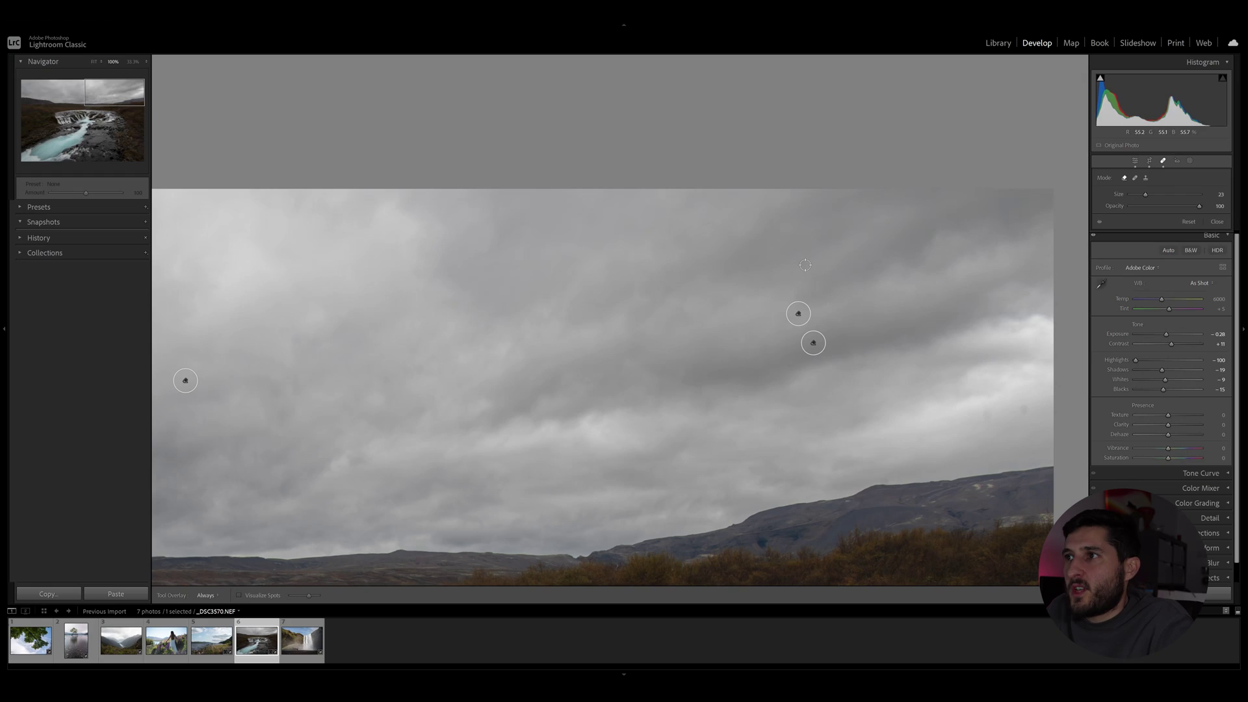
left_click(239, 596)
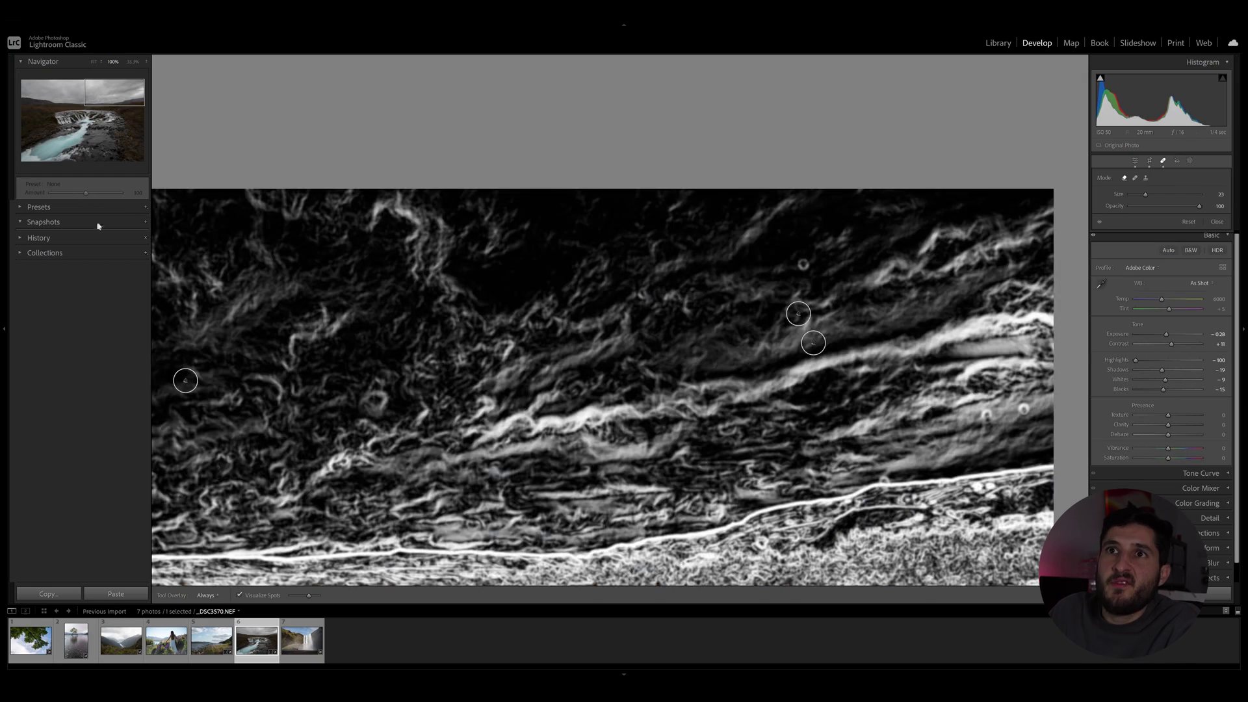
left_click(95, 62)
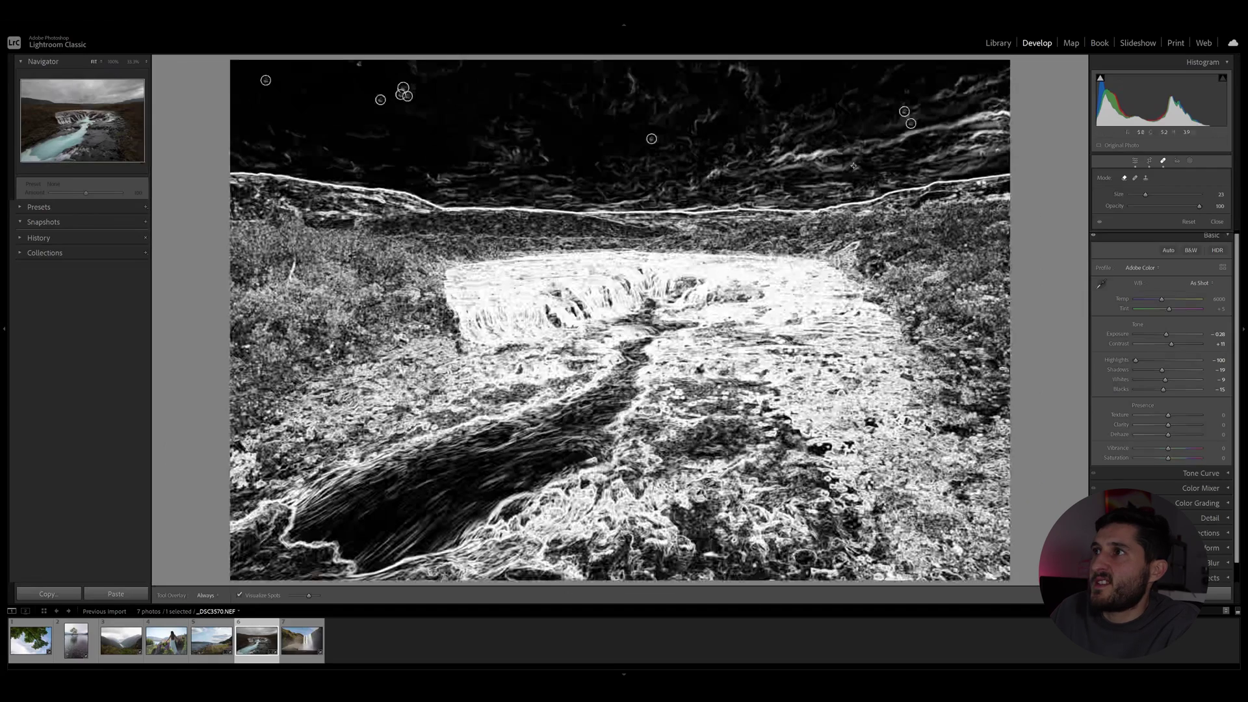
scroll(904, 84, "up", 5)
left_click(905, 91)
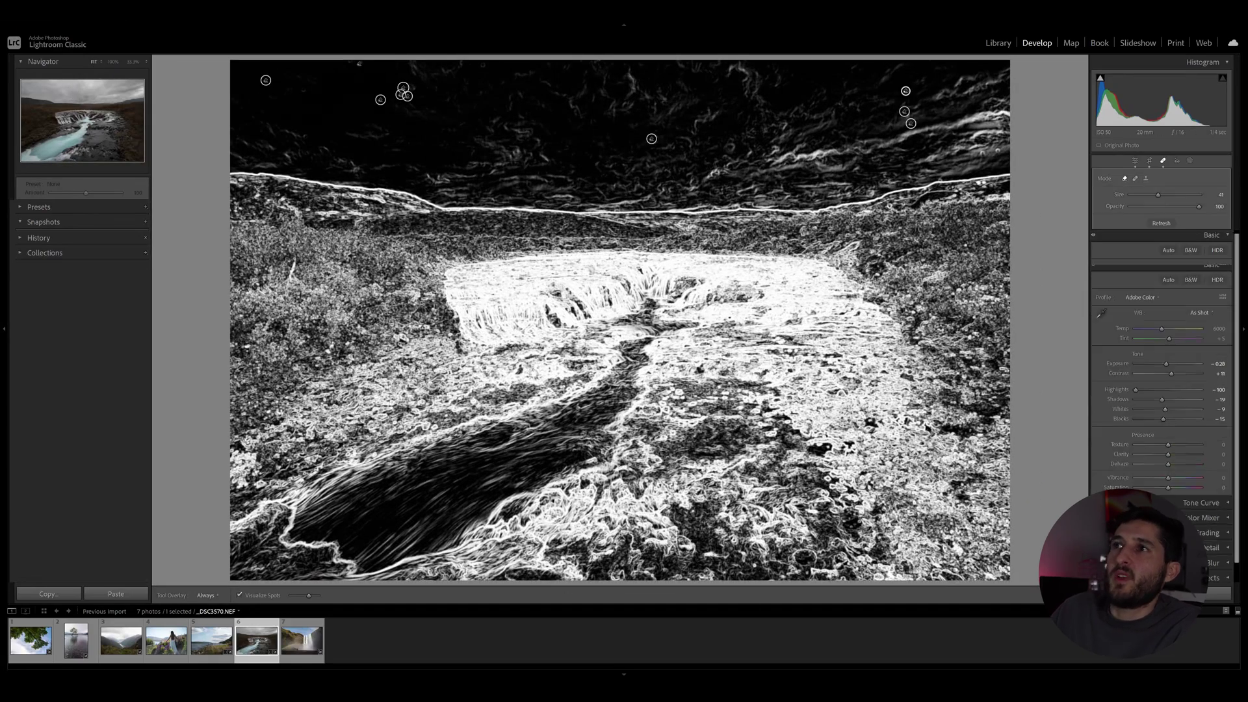
left_click(239, 595)
key("q")
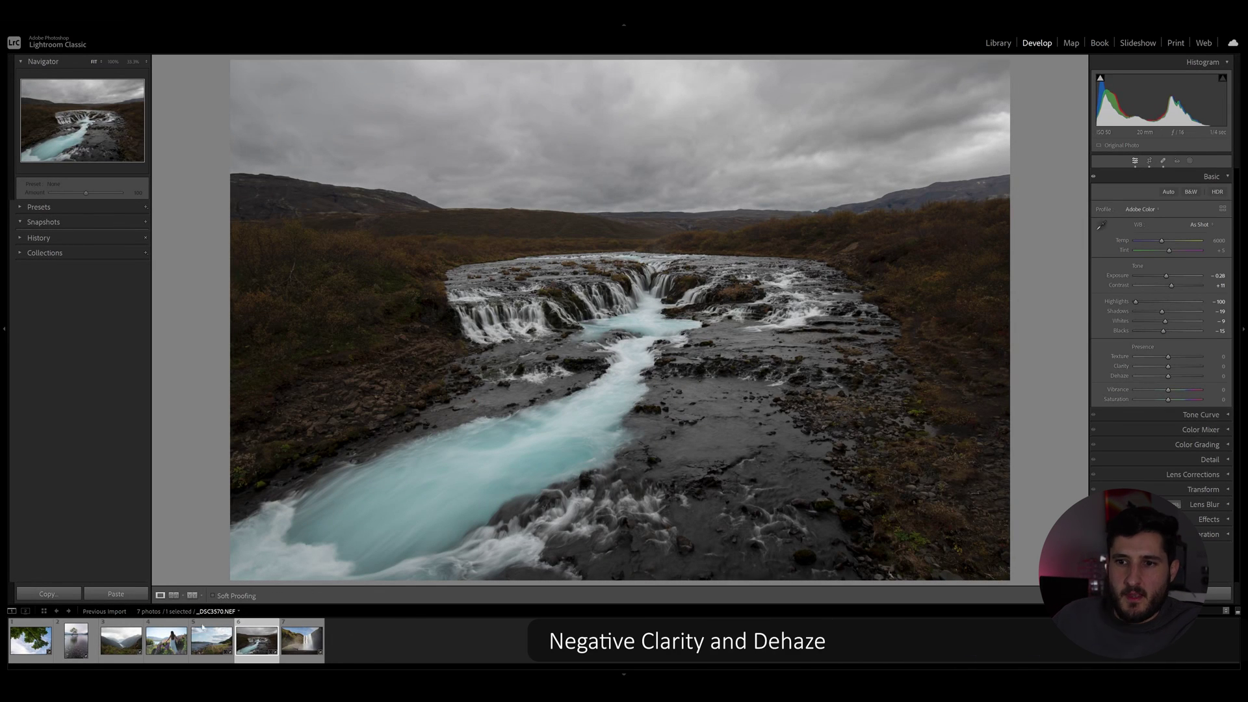
Select the lupine field portrait of the woman in the white dress from the filmstrip.
left_click(167, 640)
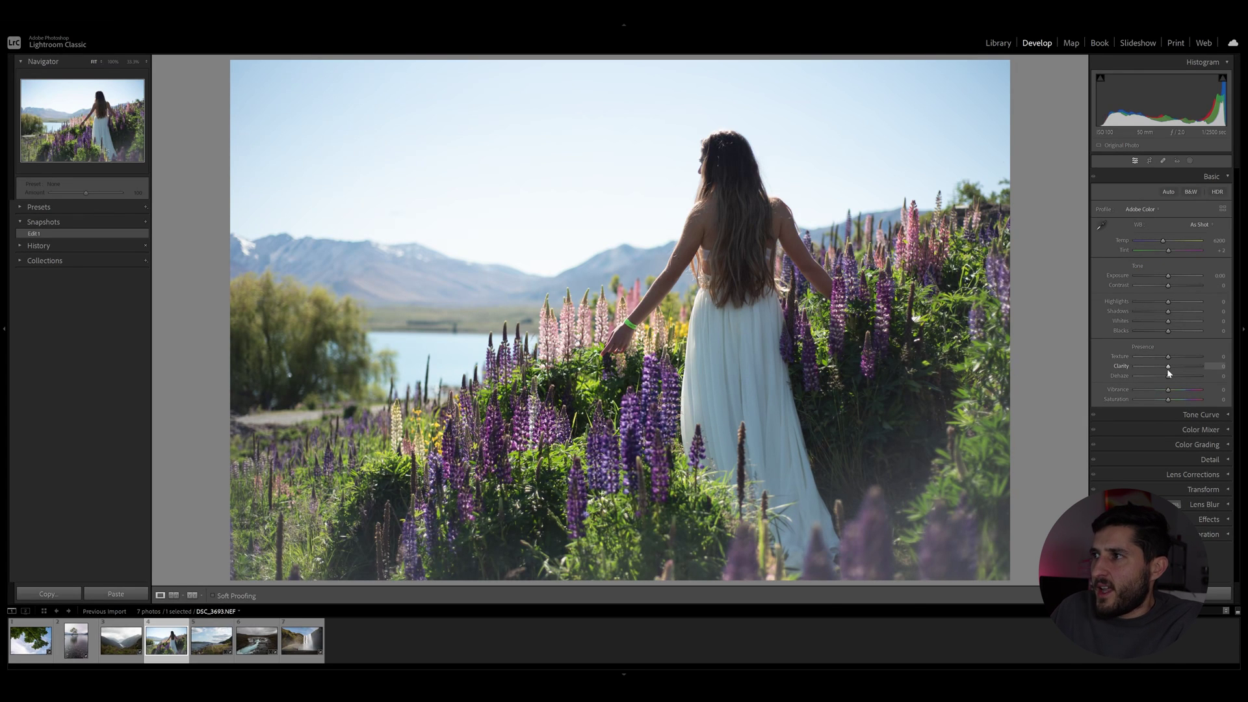
Set Clarity -35 and Dehaze -15, then warm the white balance to Temp 7126, Tint +17.
left_click_drag(1168, 368, 1157, 368)
left_click_drag(1168, 375, 1164, 375)
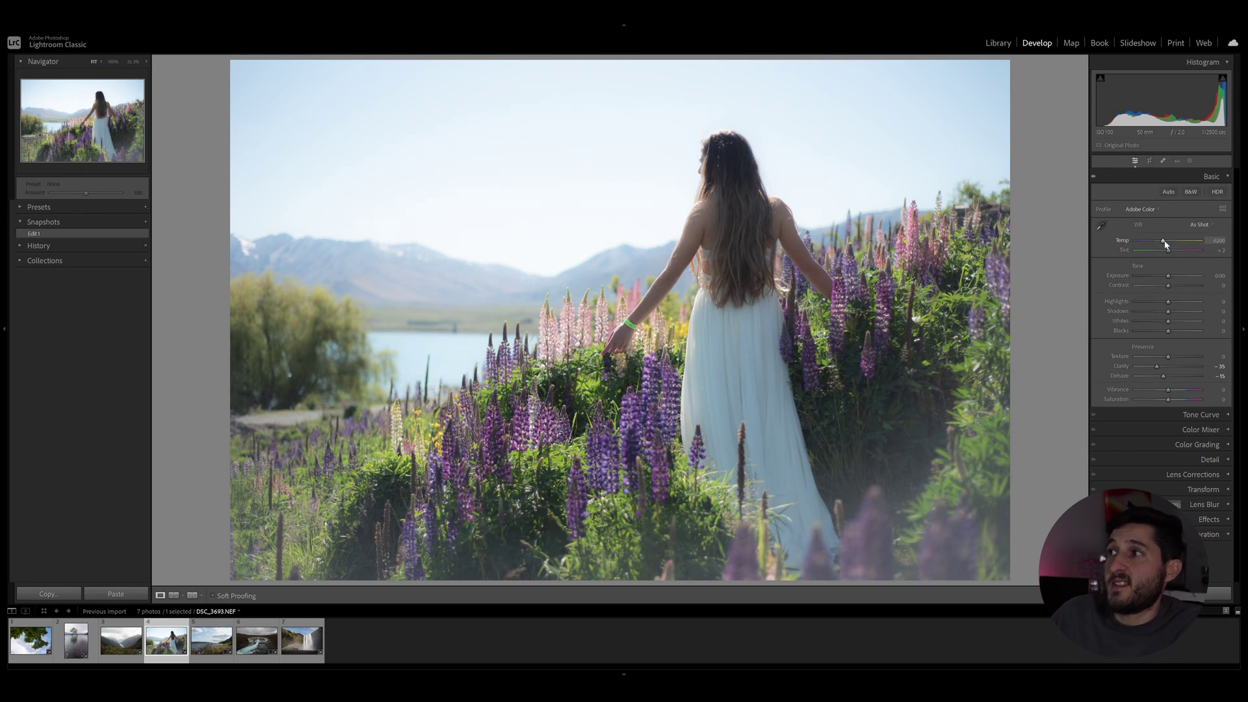
left_click_drag(1163, 241, 1171, 244)
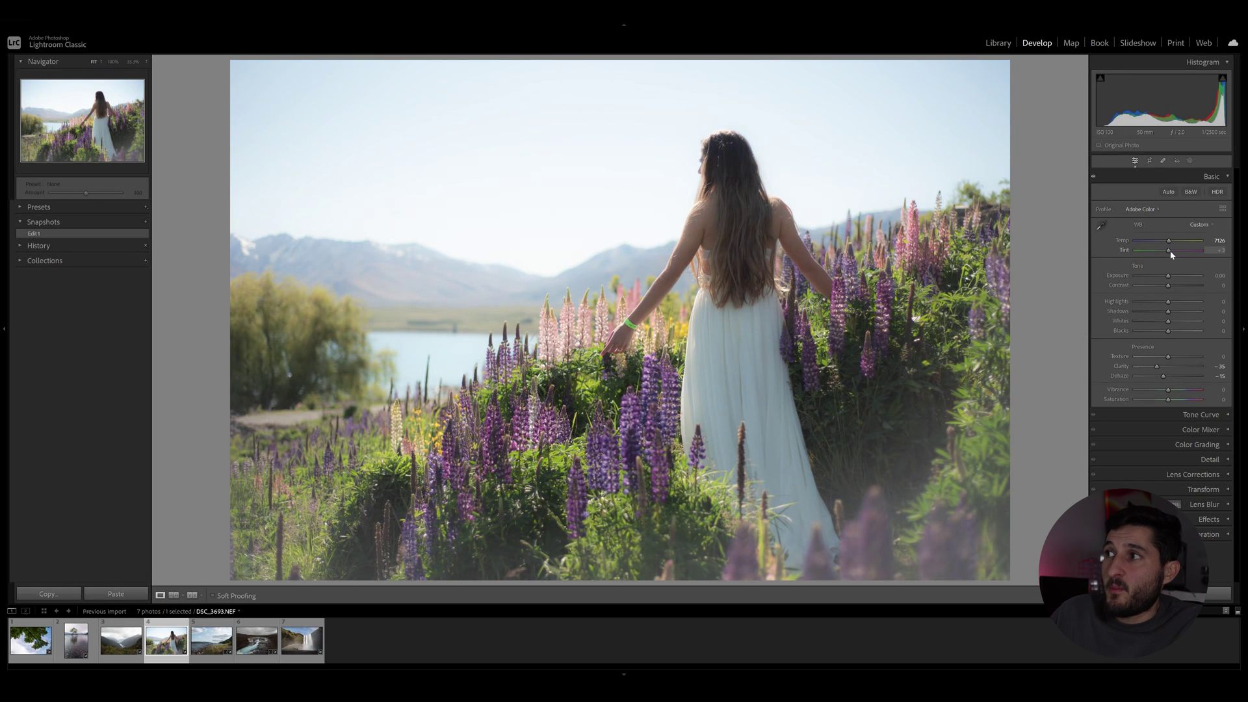
left_click_drag(1172, 251, 1175, 251)
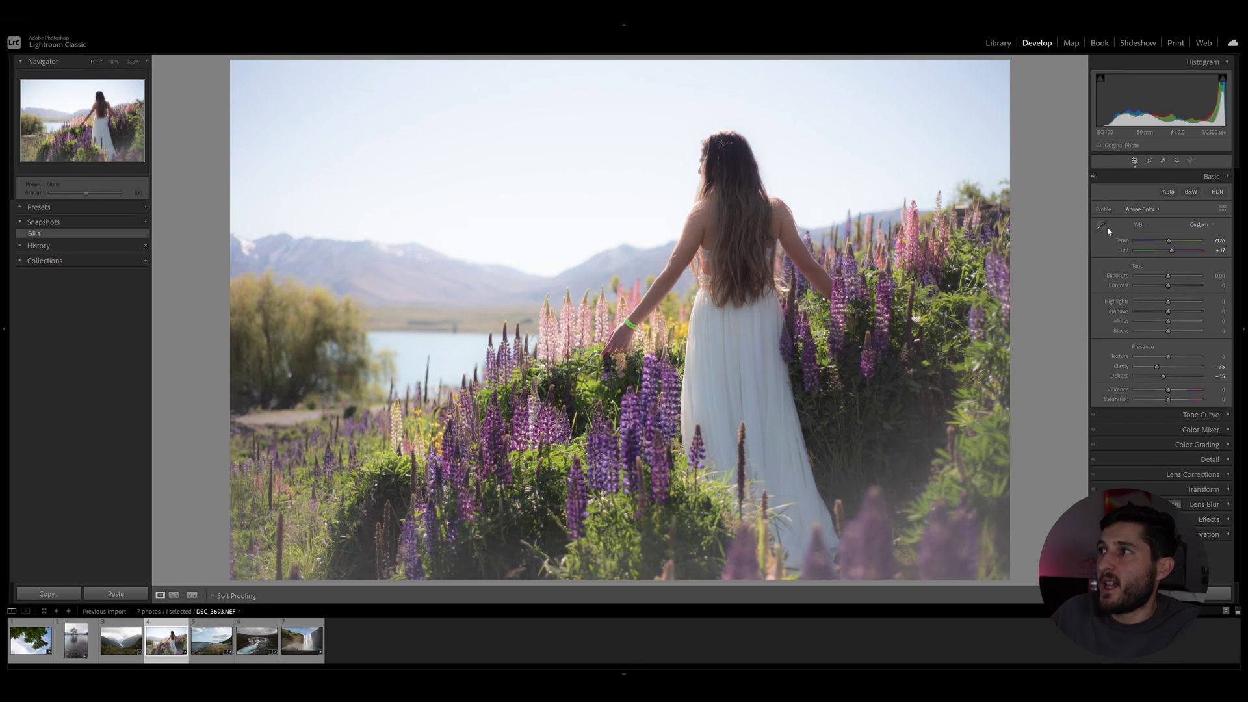
Place a radial gradient mask over the upper-left sky with the overlay hidden.
left_click(1191, 162)
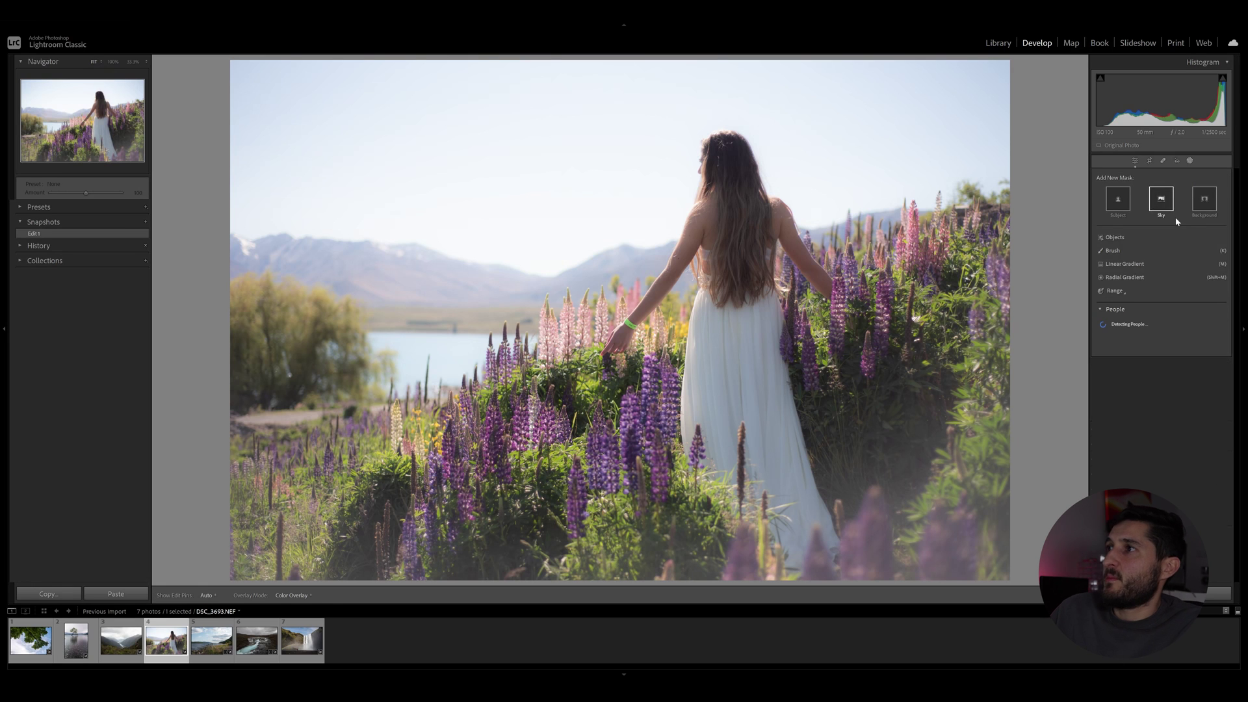
left_click(1134, 279)
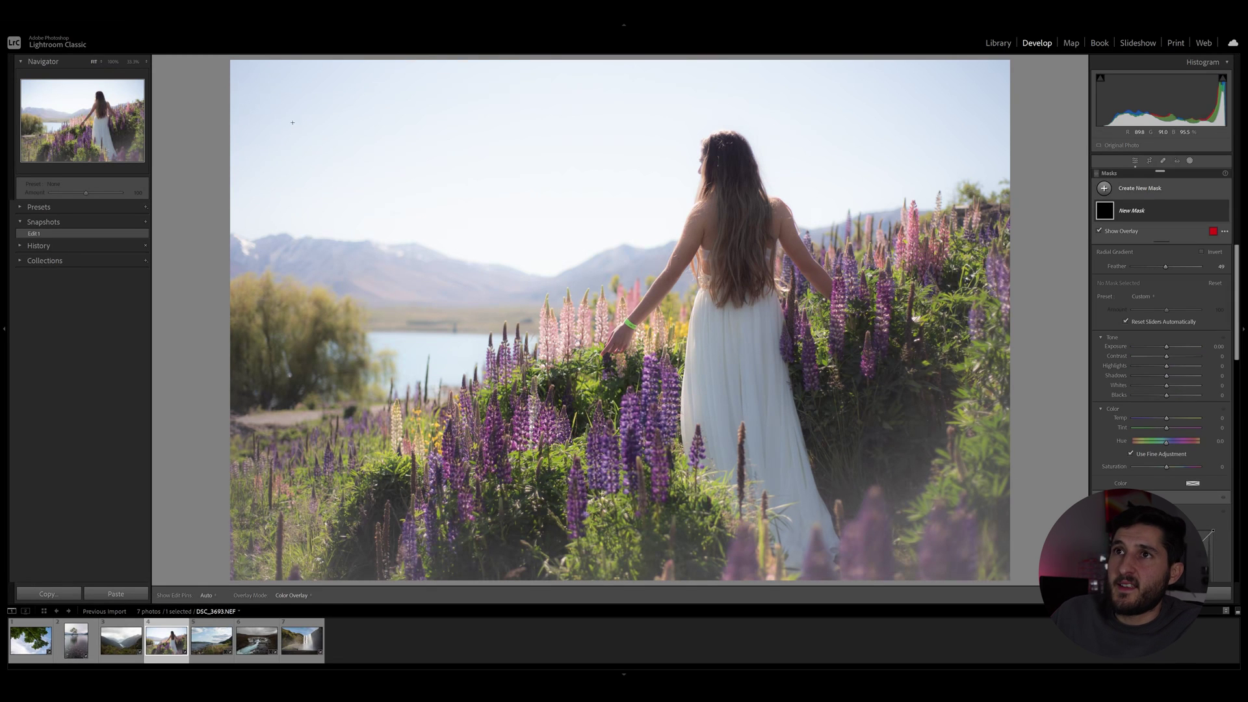
left_click_drag(292, 85, 784, 416)
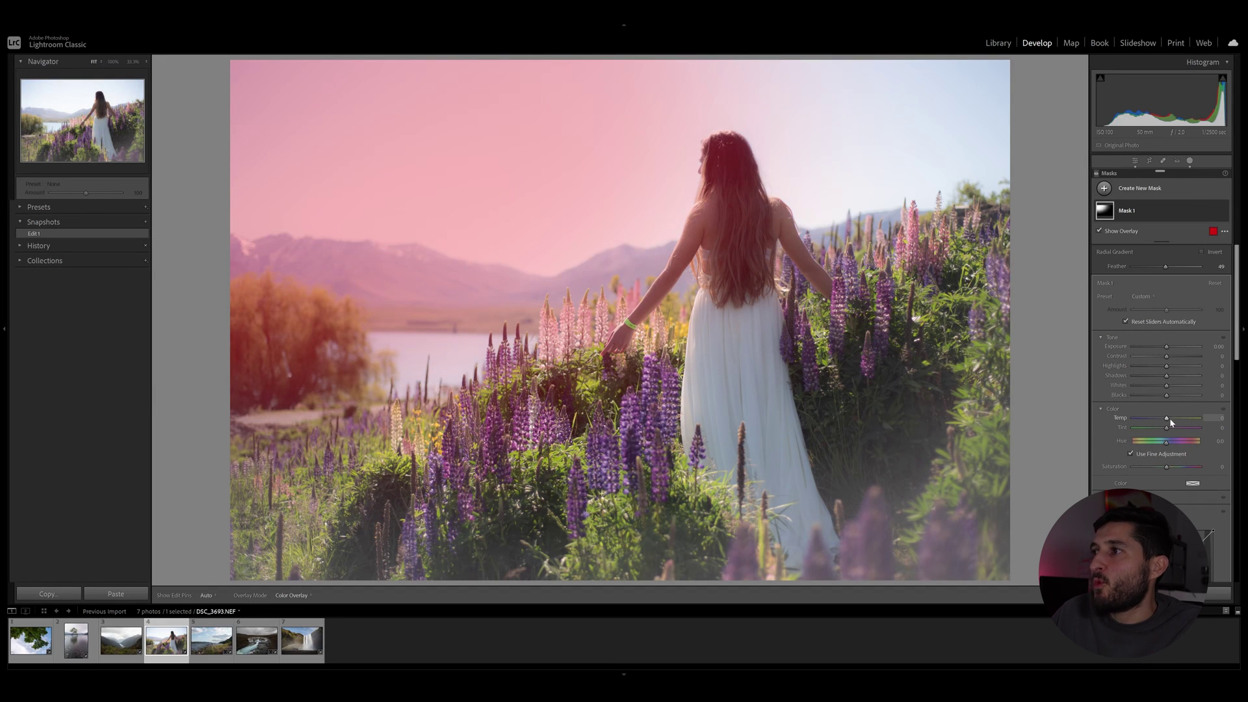
key("o")
Set the sky mask to Temp 33, Tint 19, Exposure 0.42 and Highlights -56.
left_click_drag(1169, 418, 1180, 418)
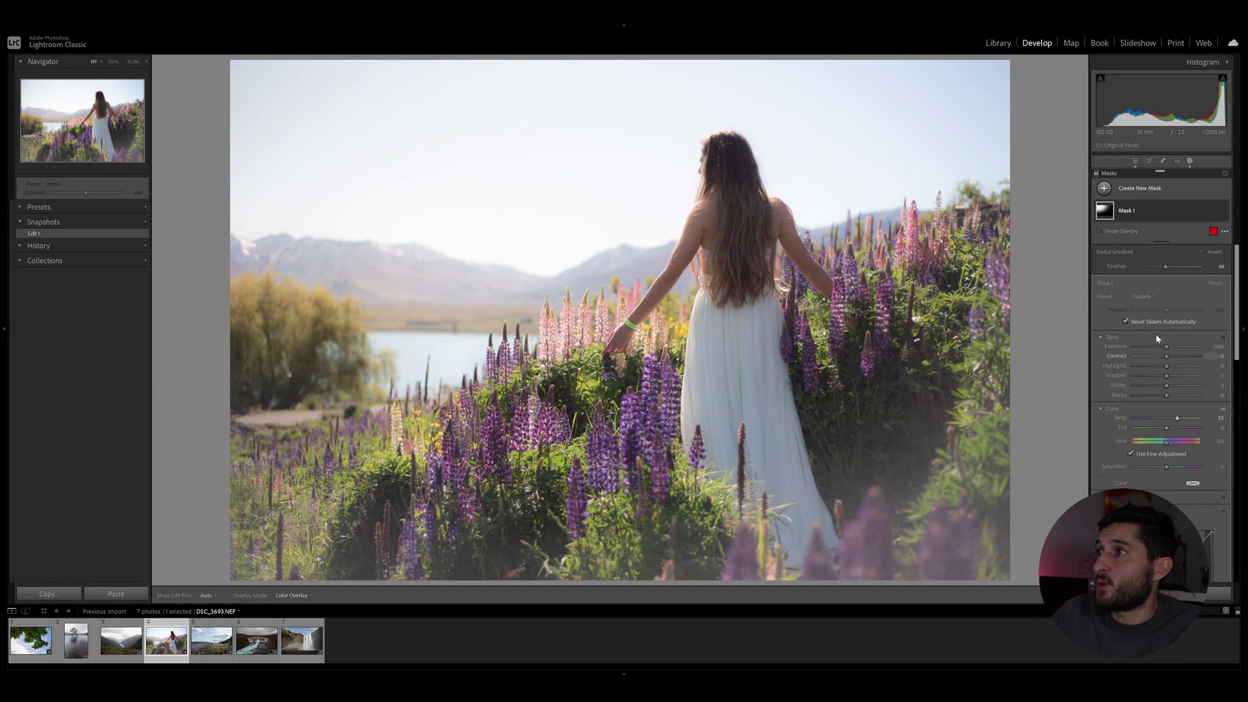
mouse_move(1167, 369)
left_mouse_down()
mouse_move(1148, 368)
mouse_move(1170, 346)
left_mouse_up()
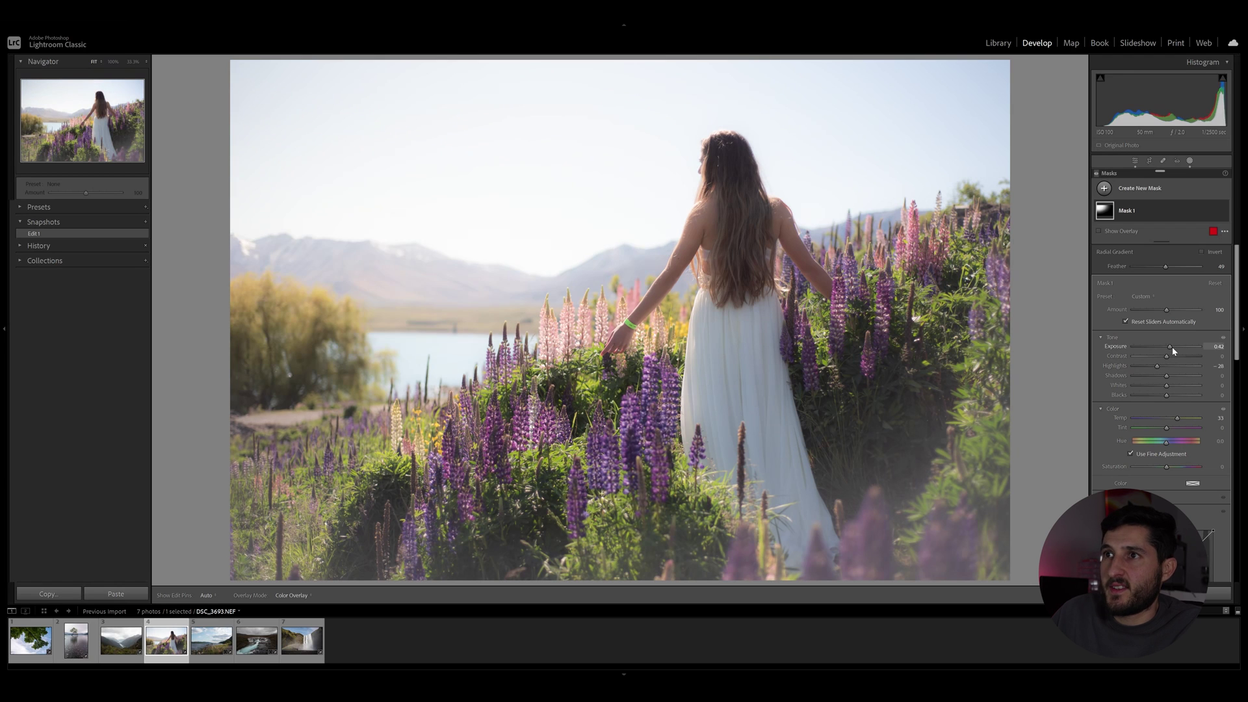
left_click_drag(1167, 428, 1173, 428)
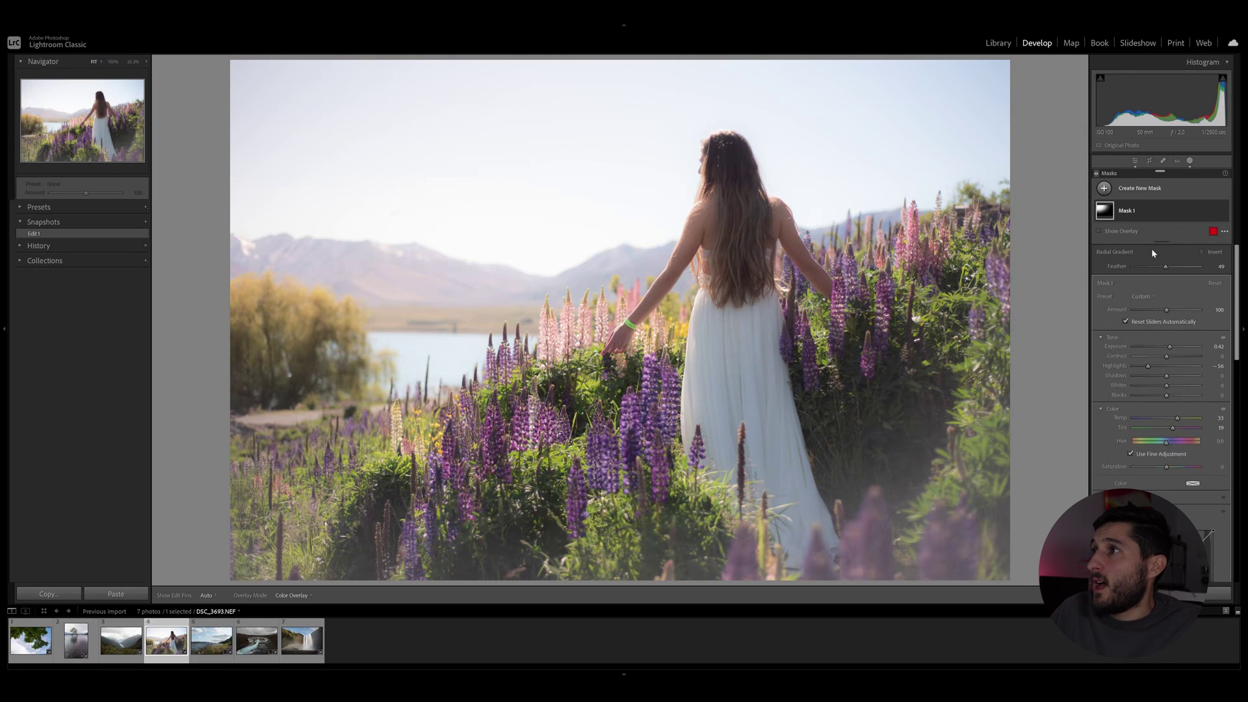
left_click(1142, 191)
Drag a linear gradient in from the bottom-right, set Exposure 0.50, nudge it up-left, and exit masking.
left_click(1149, 297)
left_click_drag(1008, 572, 845, 384)
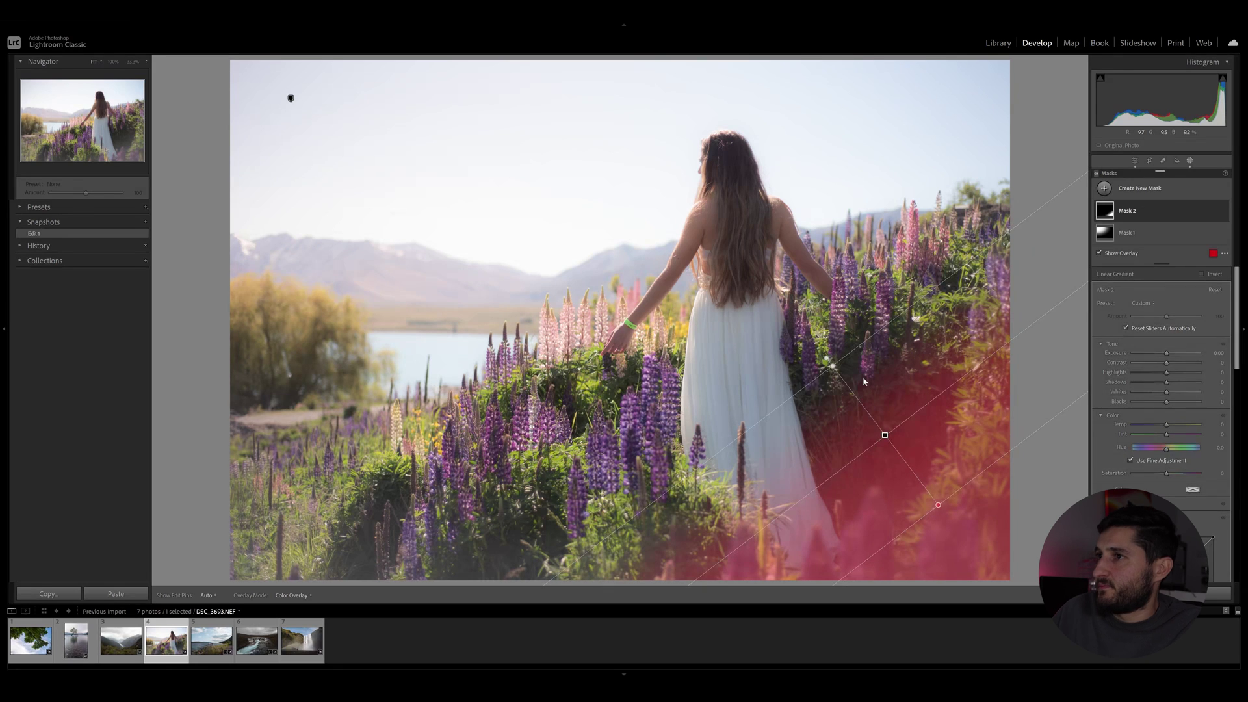
left_click_drag(1167, 354, 1168, 355)
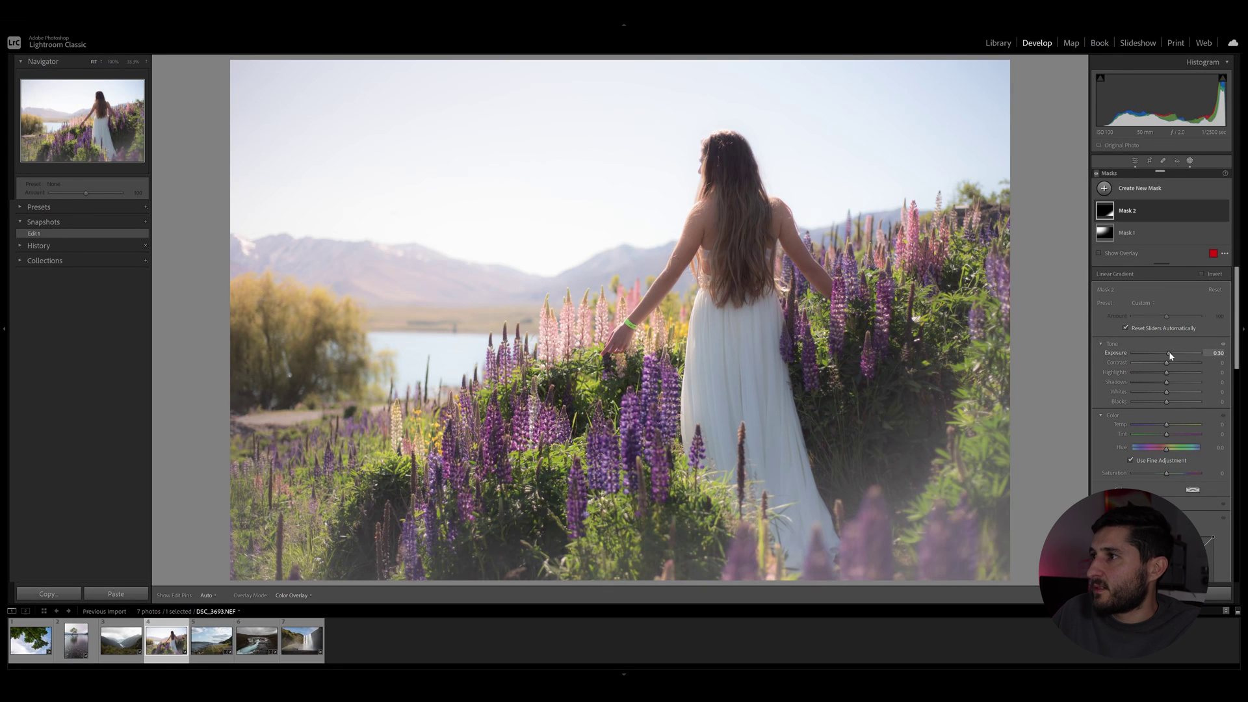
scroll(1181, 404, "down", 2)
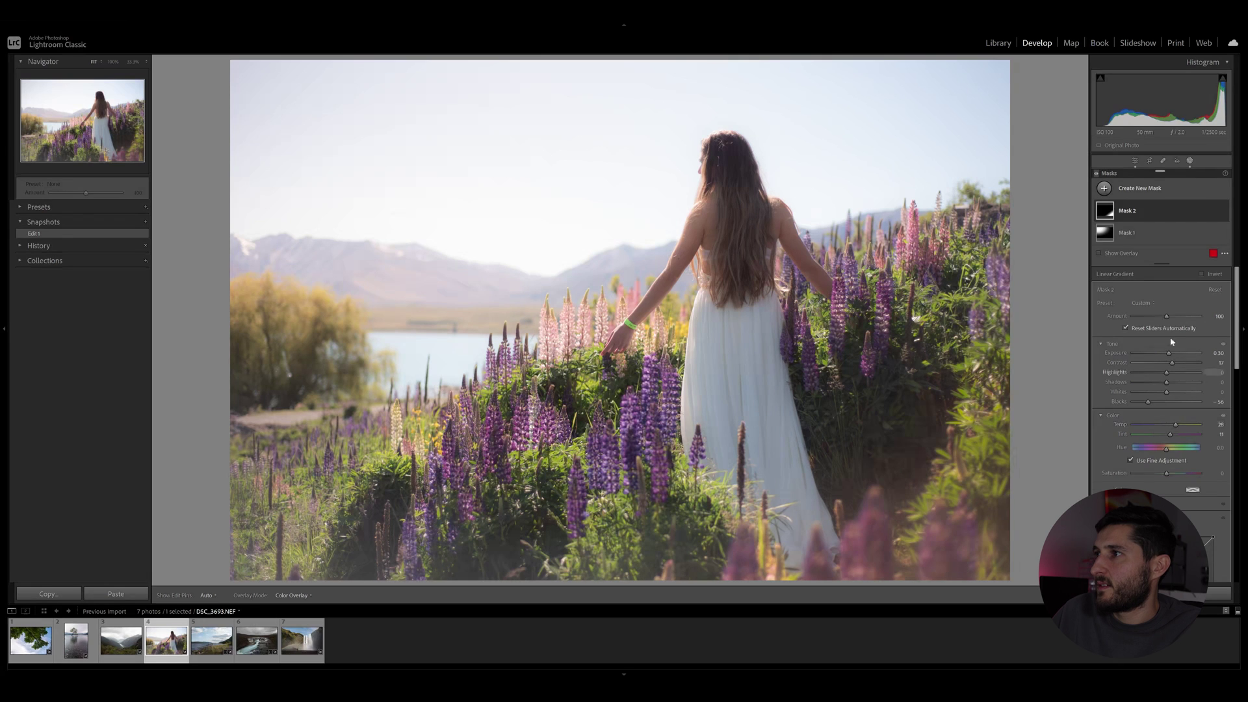
left_click_drag(1169, 355, 1171, 354)
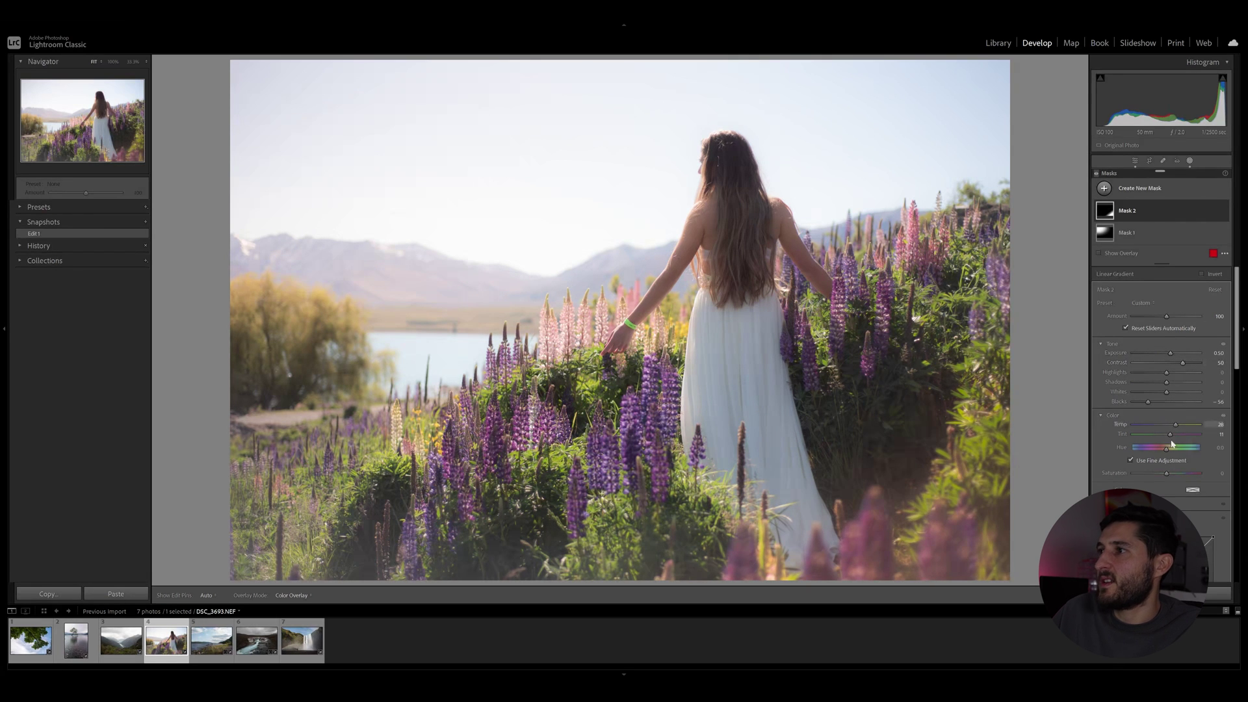
left_click_drag(867, 428, 858, 404)
key("shift+w")
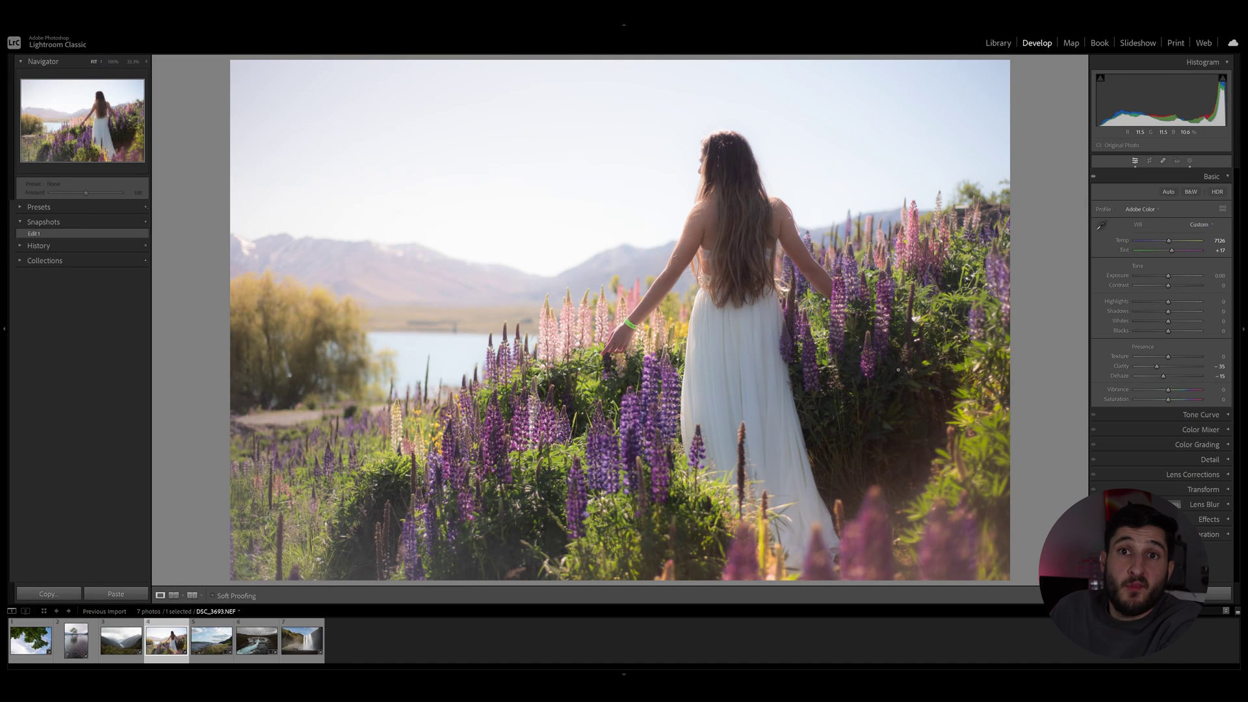
Show the lupine photo in the Before & After side-by-side view.
left_click(192, 596)
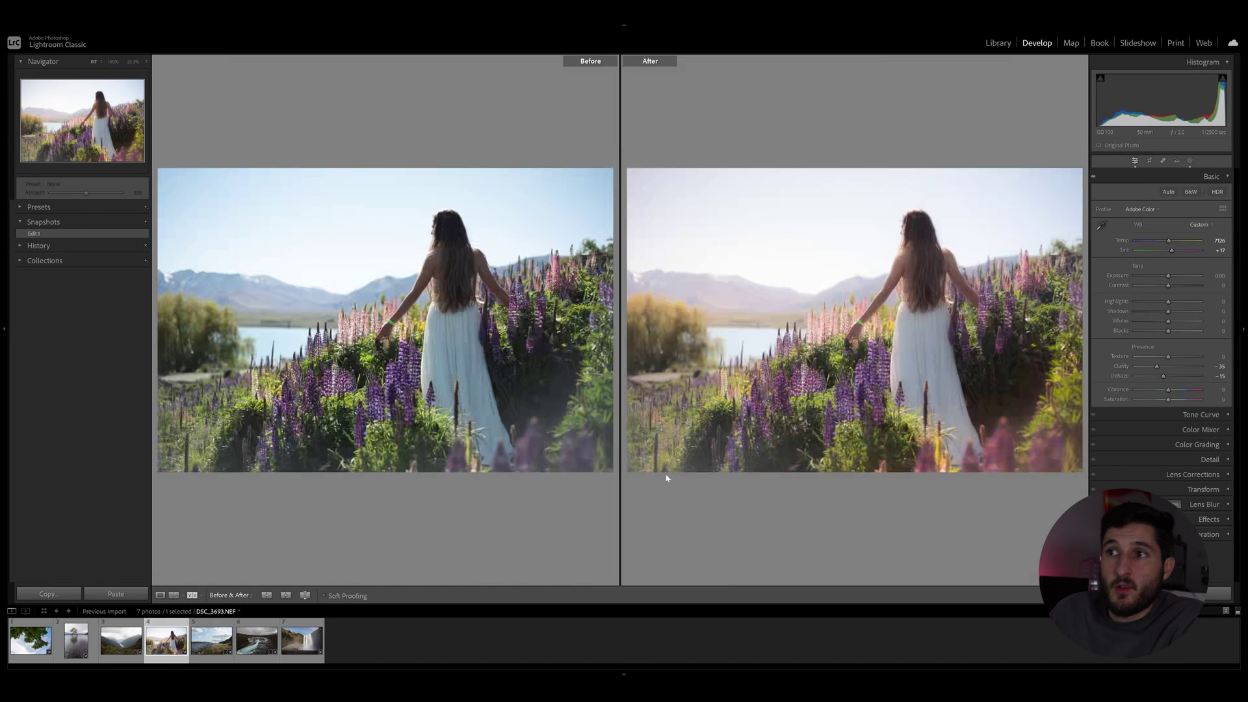